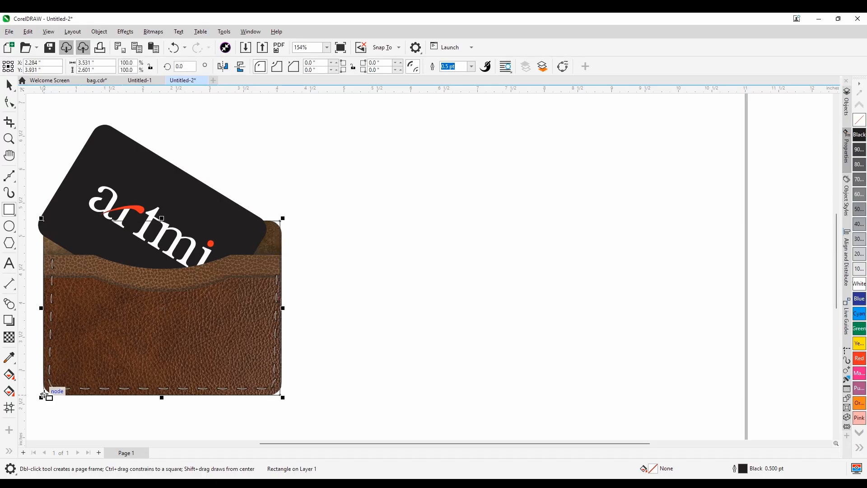
Step: Widen the outline rectangle to 3.556 inches to meet the wallet's right edge and move it to the empty area beside the wallet
scroll(291, 311, up, 2)
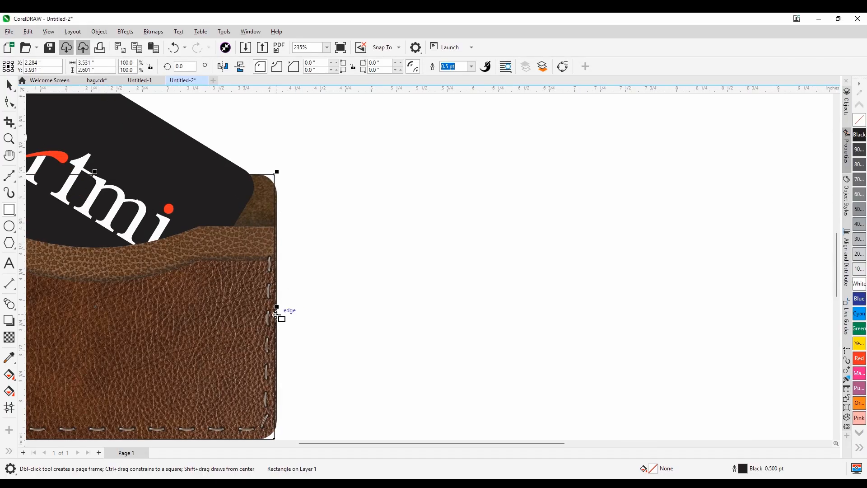
drag(277, 307, 279, 308)
scroll(325, 316, down, 3)
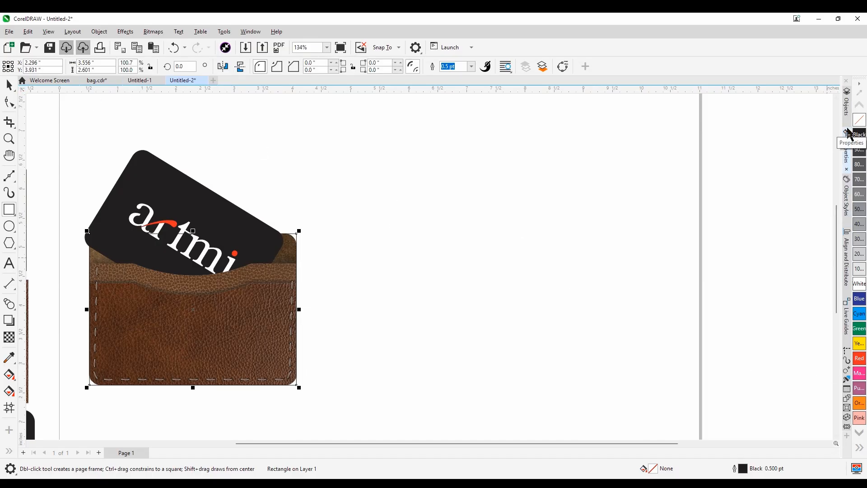
click(9, 84)
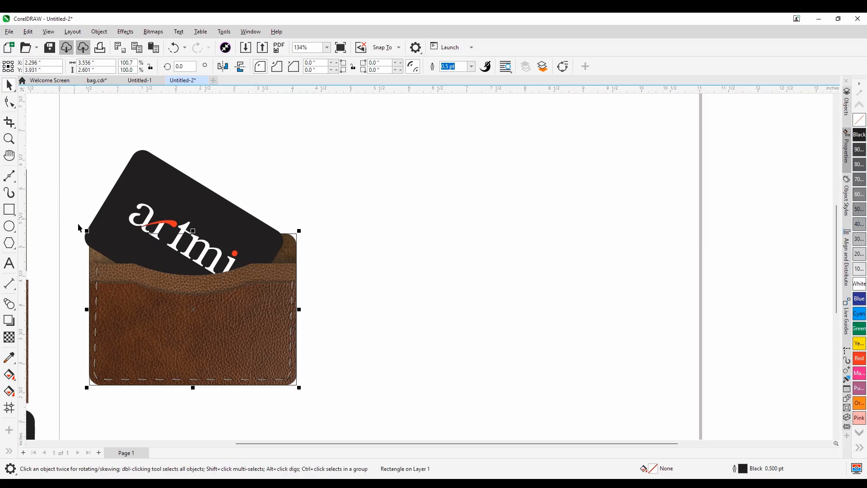
drag(244, 332, 537, 336)
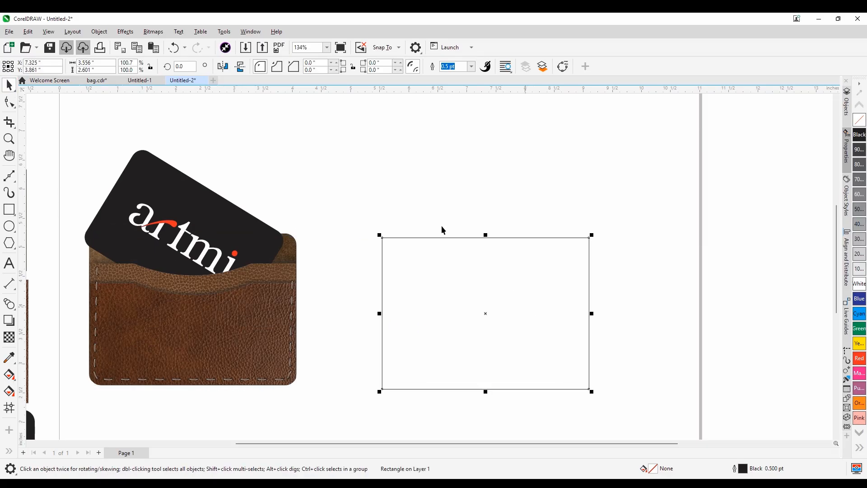
Step: Set the document's measurement units to centimeters
click(296, 119)
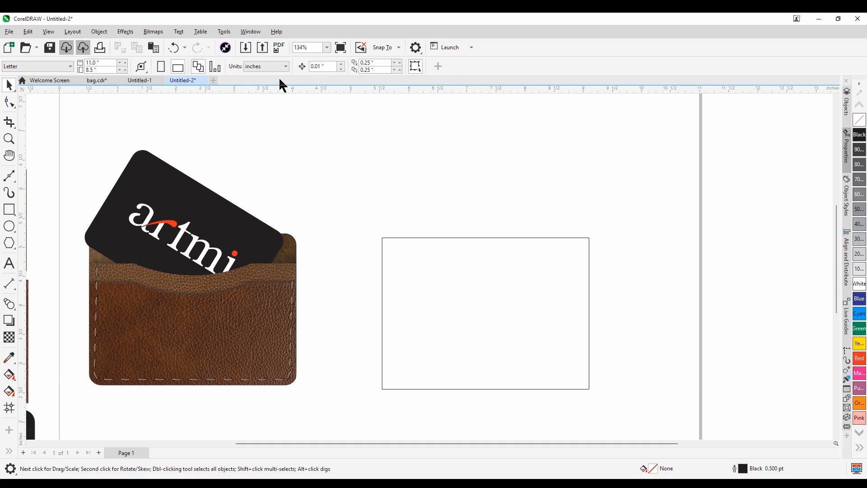
click(285, 66)
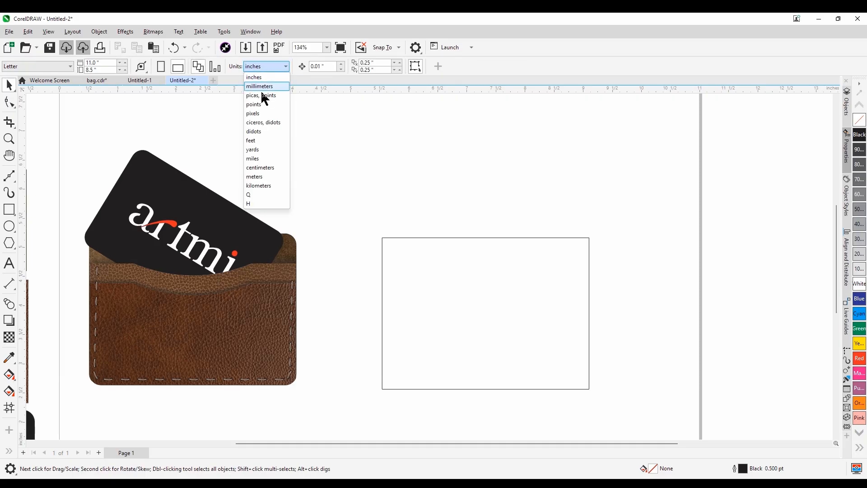
click(264, 168)
Step: Round all four corners of the rectangle to 0.5 cm and move it slightly higher on the page
click(382, 241)
click(312, 64)
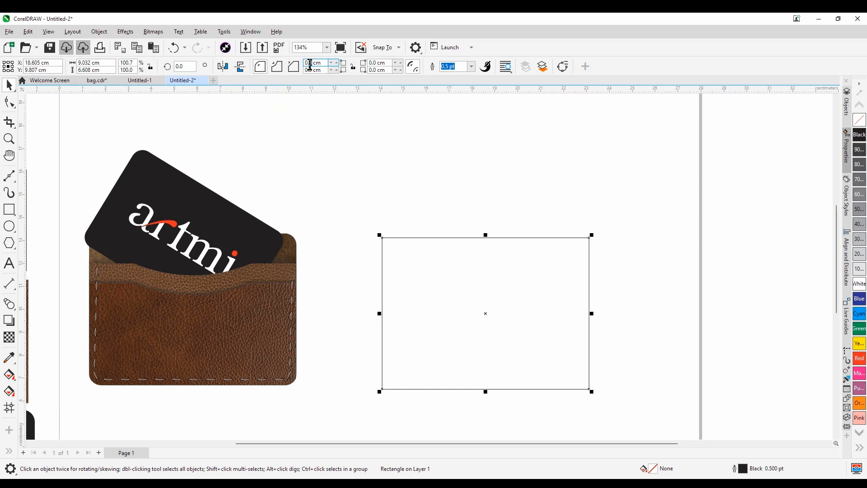
drag(323, 64, 308, 66)
text(0.5)
key(Return)
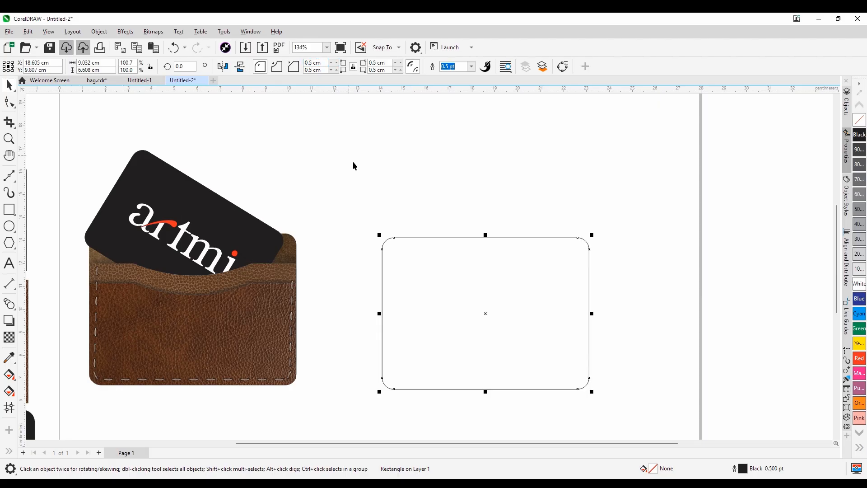
click(483, 211)
drag(488, 274, 499, 225)
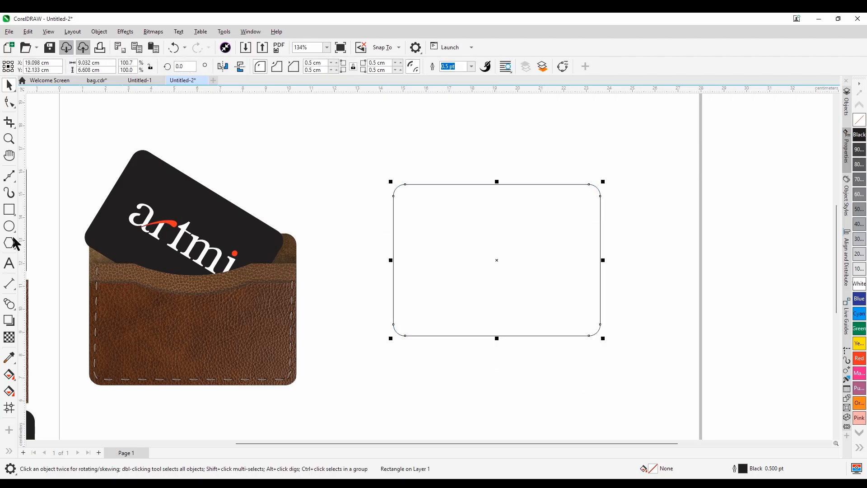
Step: Draw a rectangle about 9.02 by 4.46 cm over the rounded shape's lower part and round only its two bottom corners to 0.5 cm
click(9, 209)
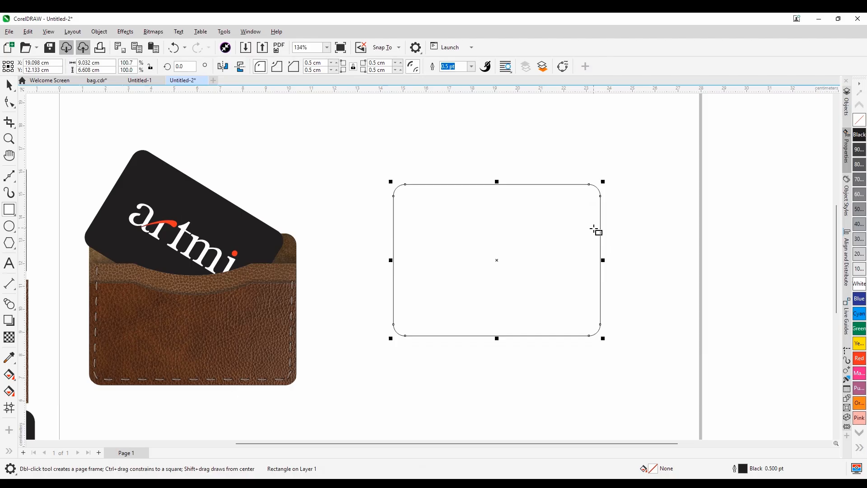
drag(600, 233, 394, 335)
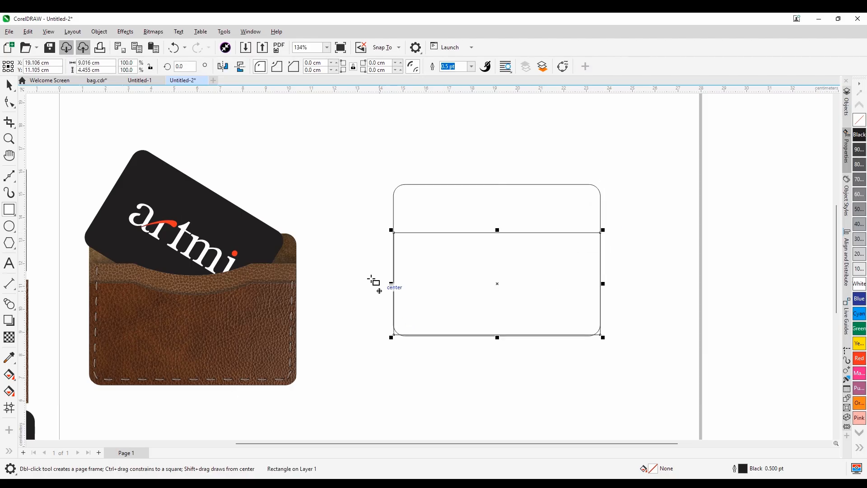
click(353, 68)
click(316, 71)
text(0.5)
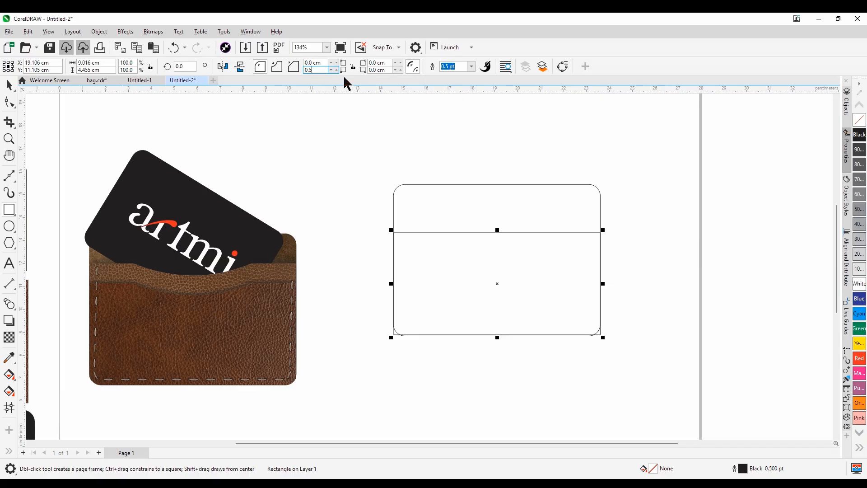
click(381, 71)
text(0.5)
key(Return)
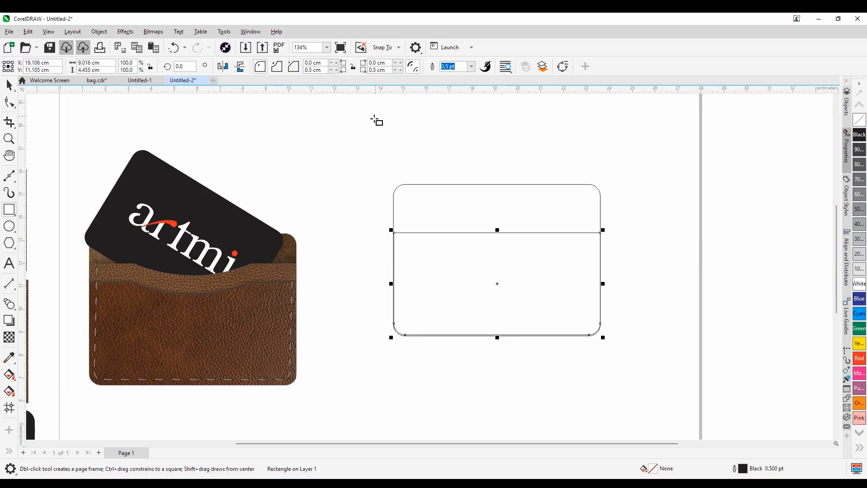
Step: Align the bottom edges of the front rectangle and the full rounded rectangle
click(9, 85)
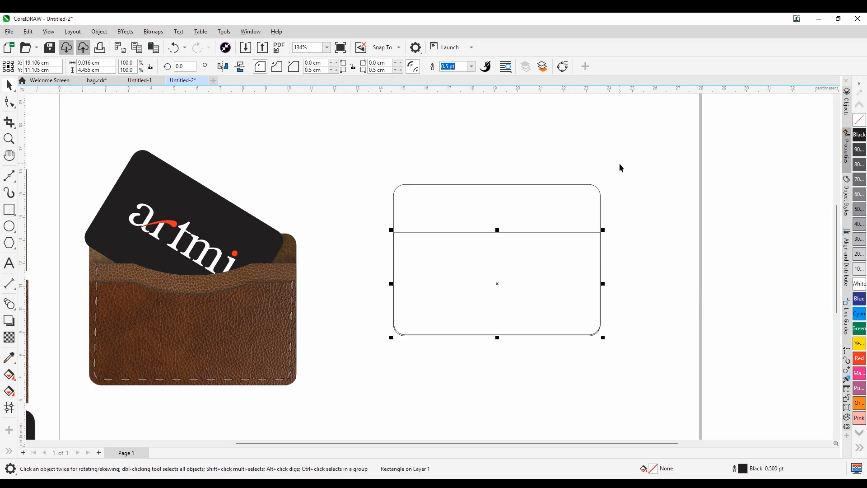
drag(621, 168, 355, 356)
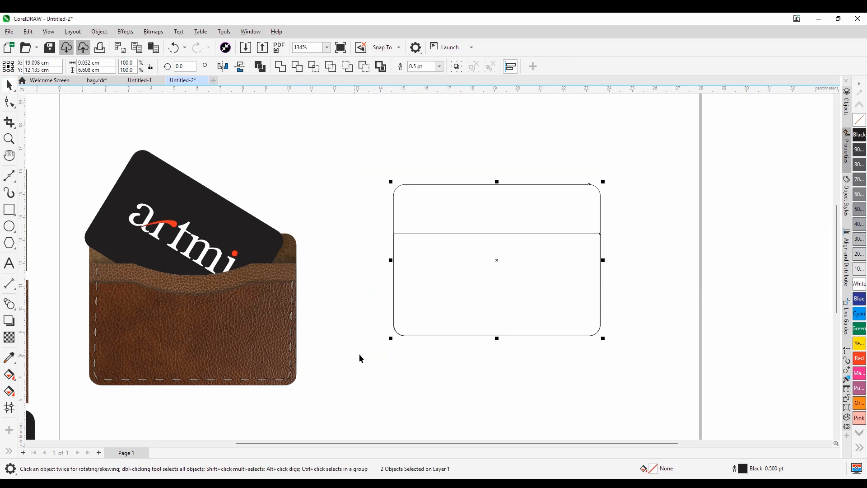
click(439, 285)
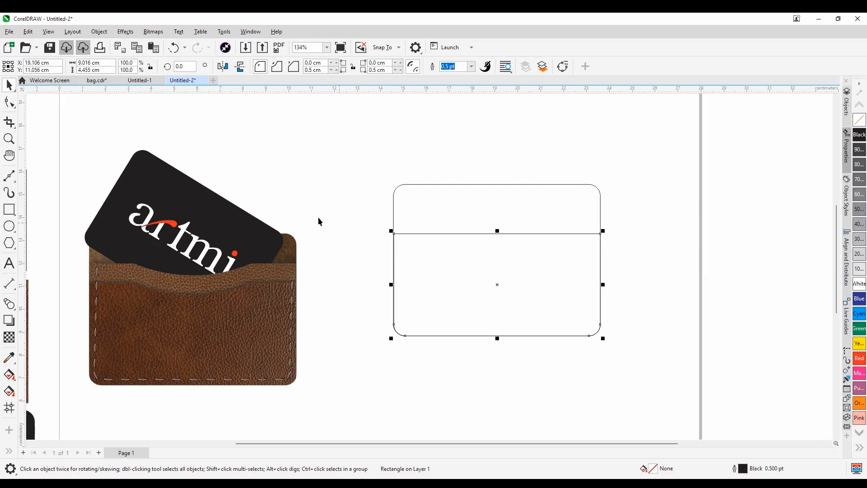
Step: Draw a helper rectangle about 2.07 by 1.17 cm in the front panel's upper-left corner and place a vertical guideline near its right edge
click(9, 209)
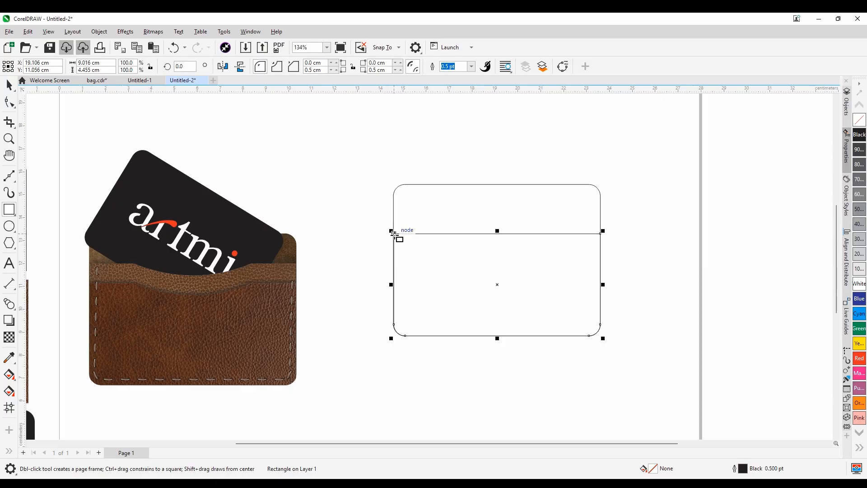
drag(393, 233, 443, 261)
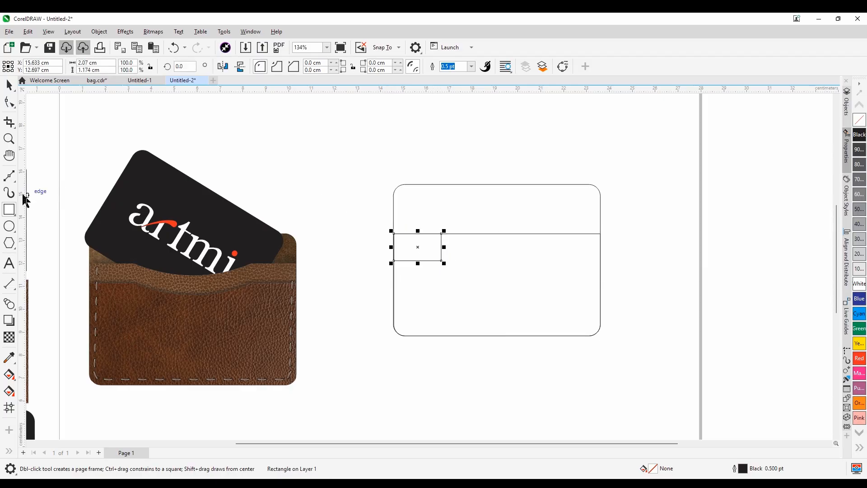
drag(25, 198, 443, 279)
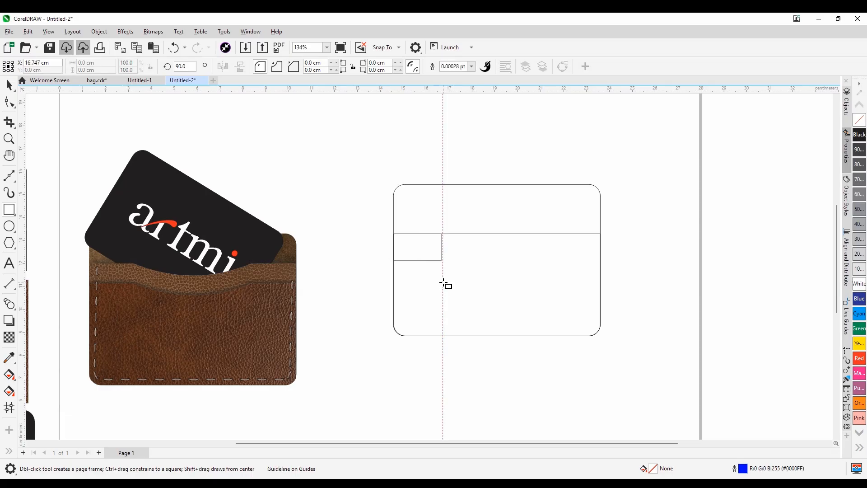
scroll(445, 262, up, 3)
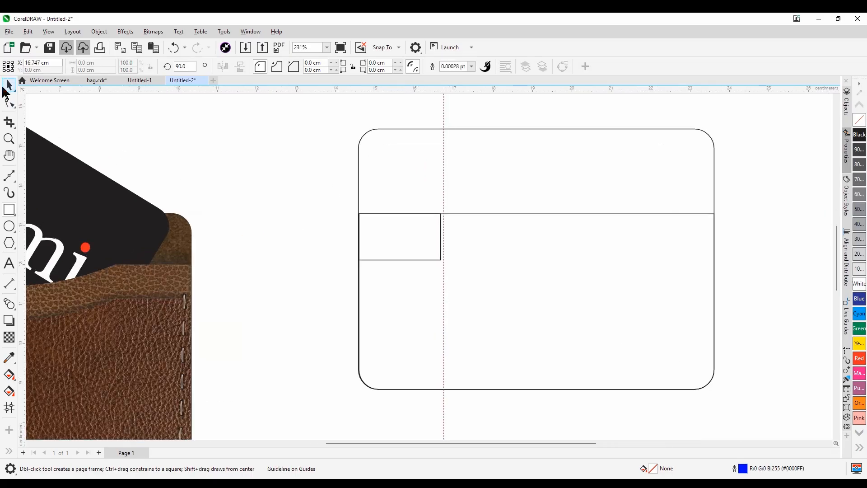
click(7, 87)
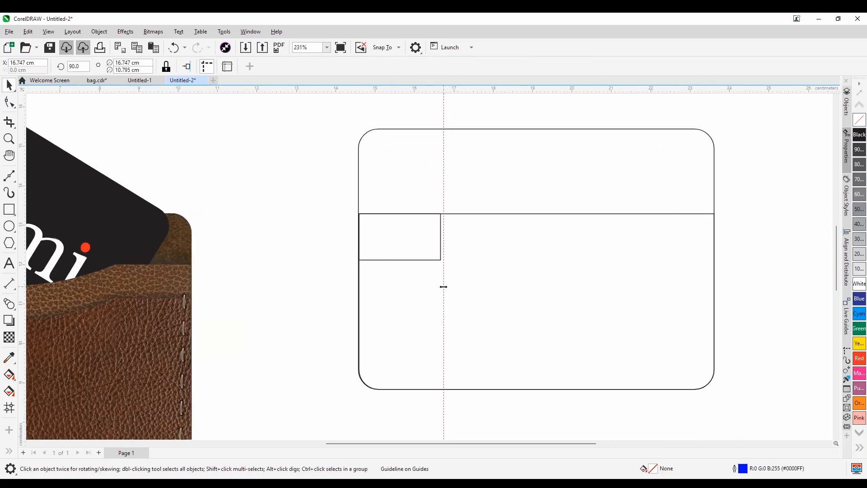
Step: Move the helper rectangle to the front panel's upper-right corner and copy the vertical guideline to its left edge
scroll(392, 269, down, 2)
drag(425, 244, 597, 237)
drag(431, 282, 572, 282)
right_click(571, 282)
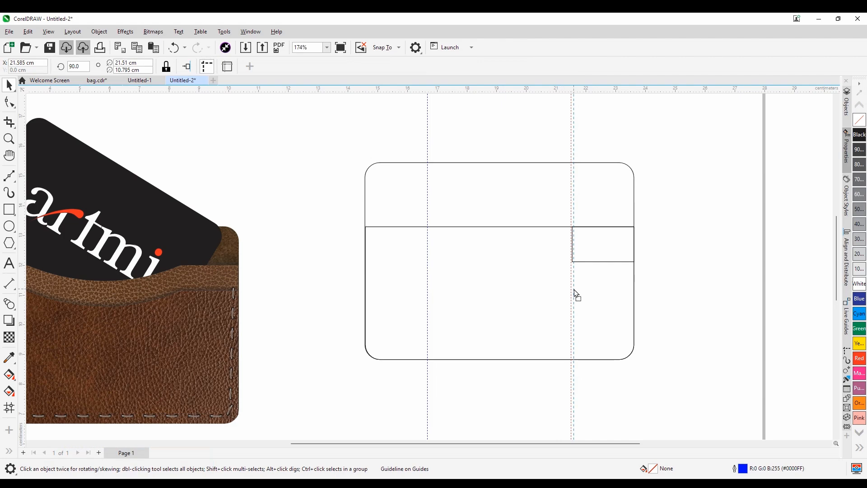
Step: Delete the small helper rectangle, keeping both guidelines
scroll(555, 289, down, 1)
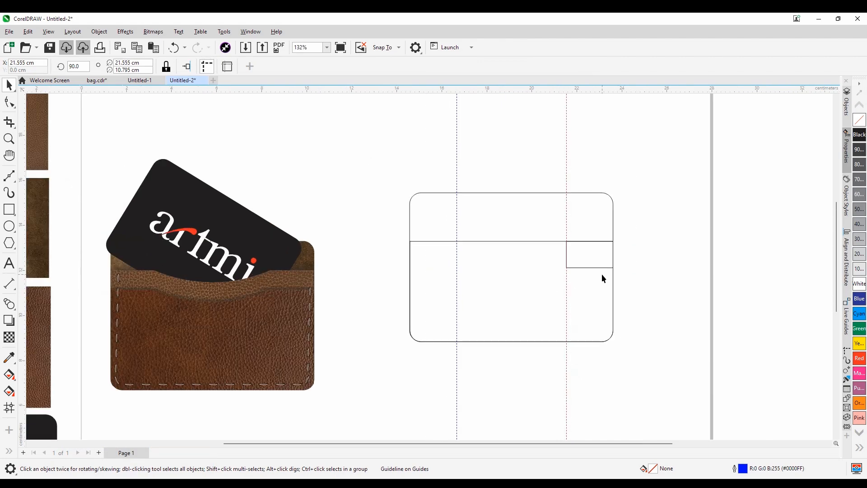
click(601, 268)
key(Delete)
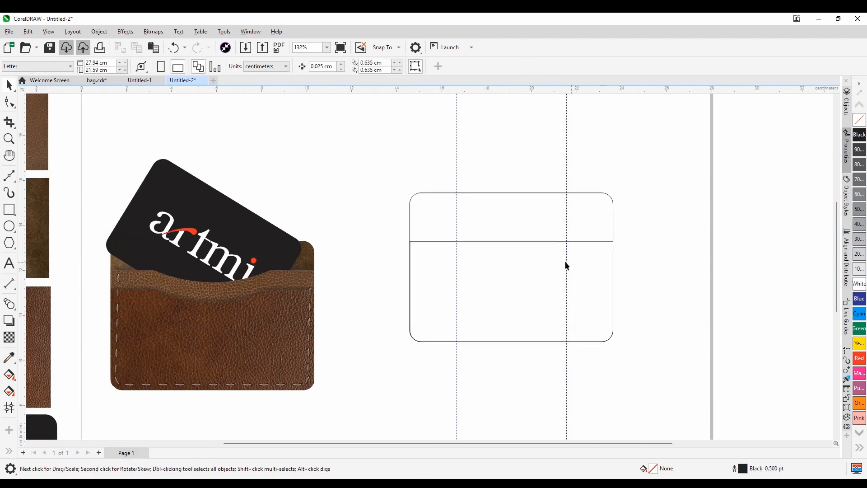
Step: Convert the front panel to curves and add nodes where its top edge crosses the two guidelines
click(509, 251)
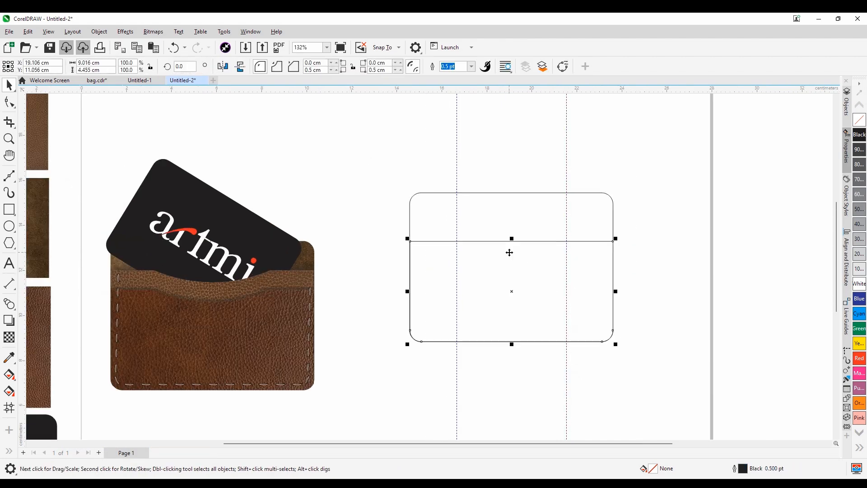
right_click(471, 274)
click(484, 138)
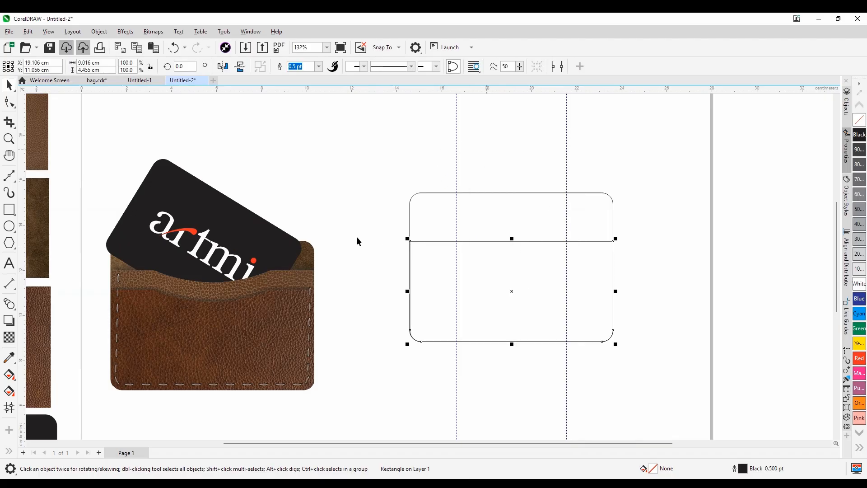
click(9, 102)
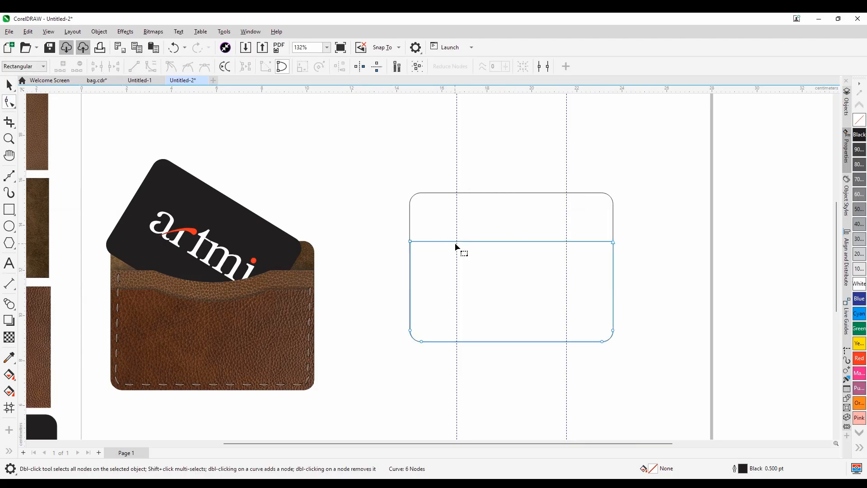
double_click(457, 242)
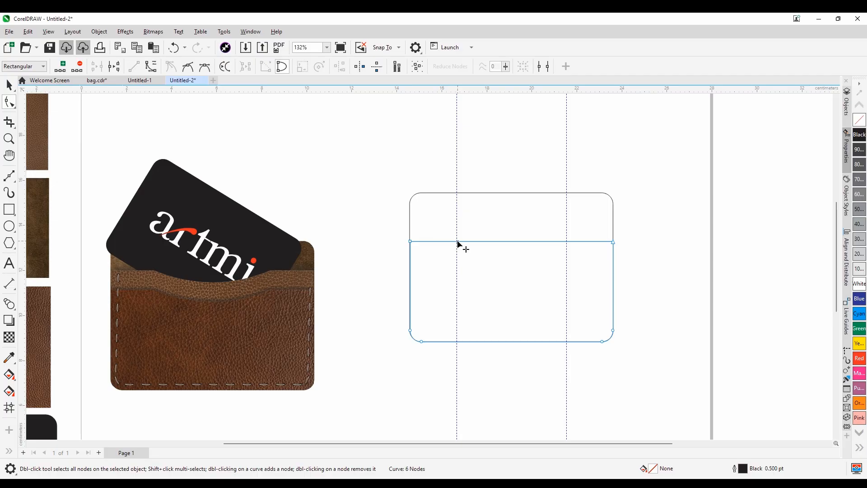
double_click(566, 241)
Step: Convert the top edge segment between the two new nodes to a curve and bend it downward into a shallow dip
right_click(512, 242)
click(523, 324)
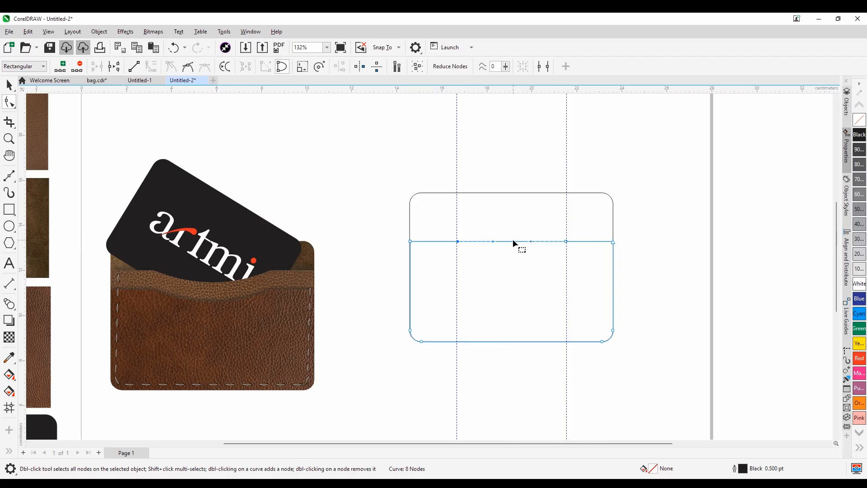
drag(513, 241, 515, 256)
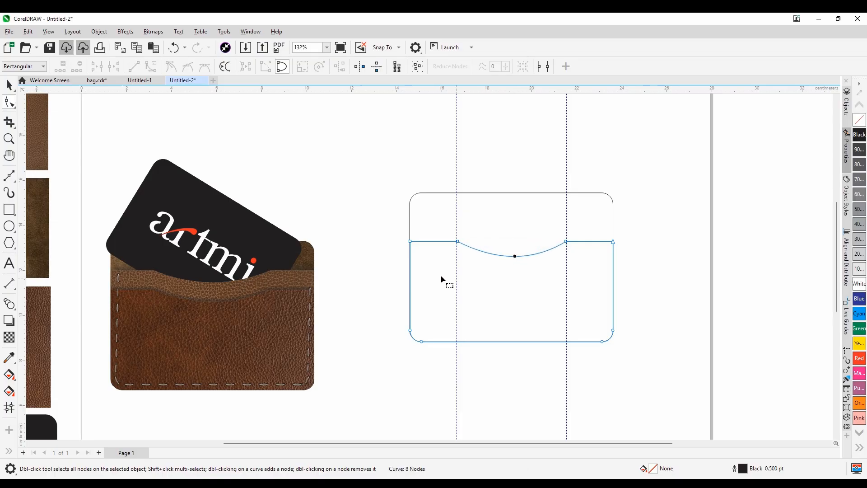
click(9, 85)
scroll(303, 210, up, 2)
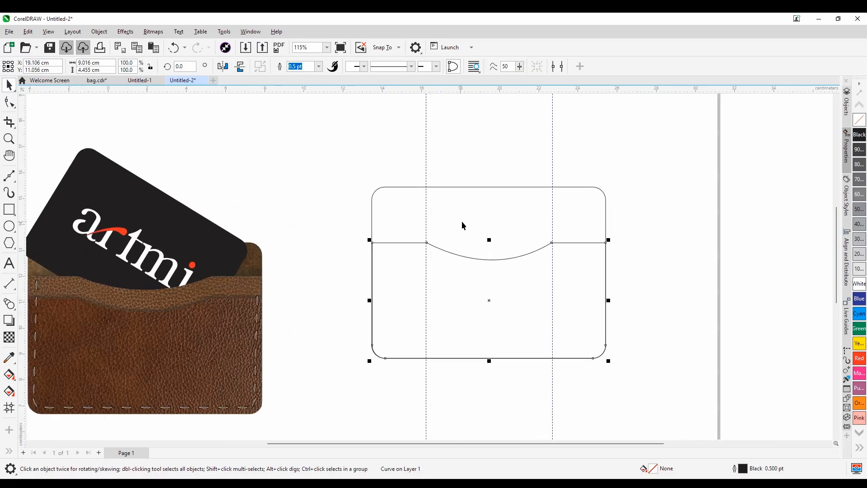
Step: Delete both vertical guidelines and select the front panel with the curved top edge
click(645, 288)
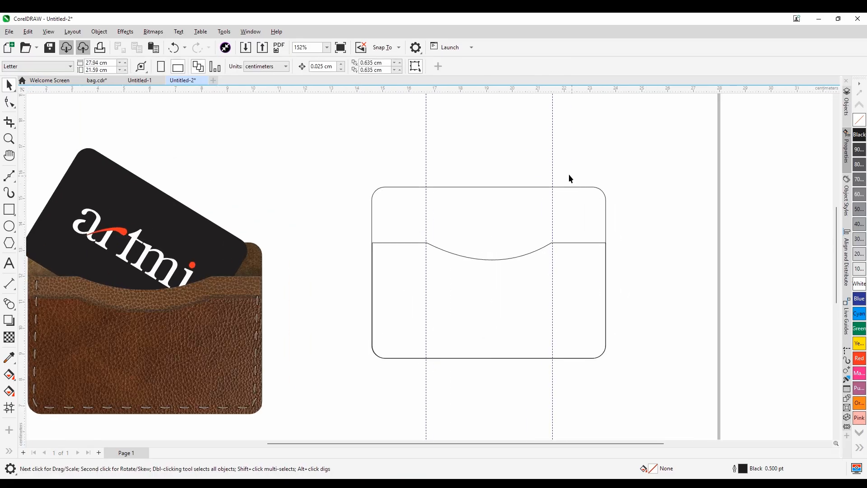
click(552, 165)
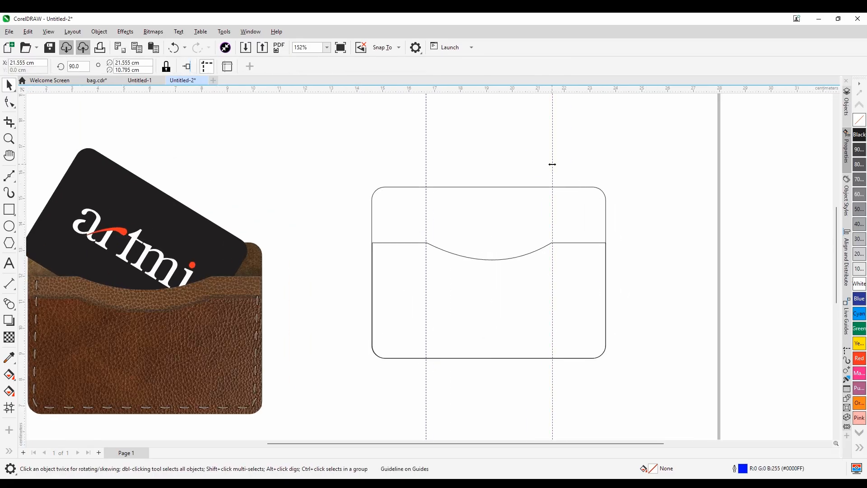
key(Delete)
click(425, 170)
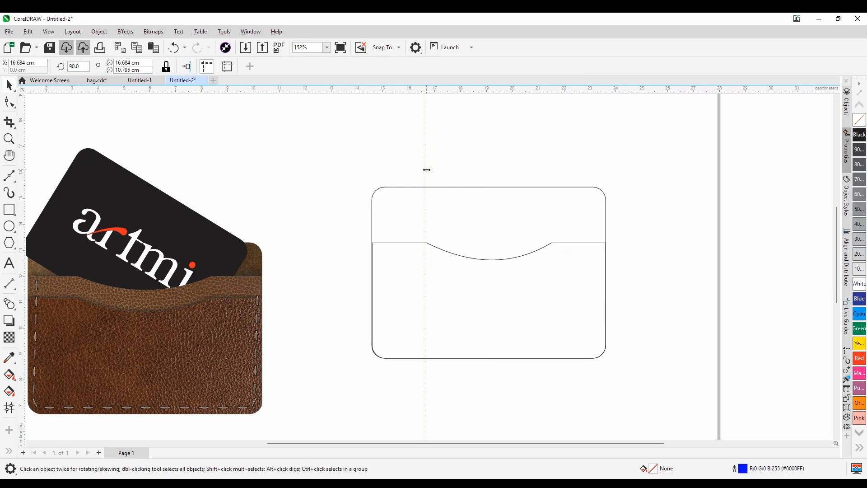
key(Delete)
click(574, 262)
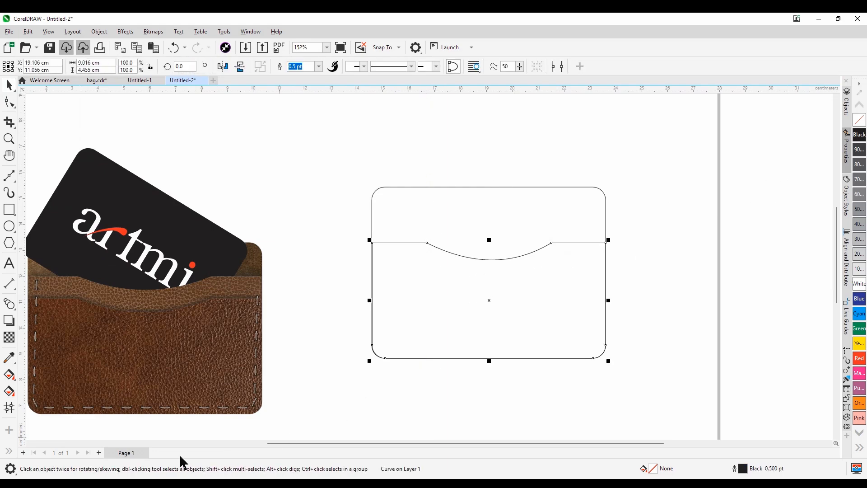
Step: Fill the front pocket panel with 90% black and the rounded back panel with solid black
click(859, 151)
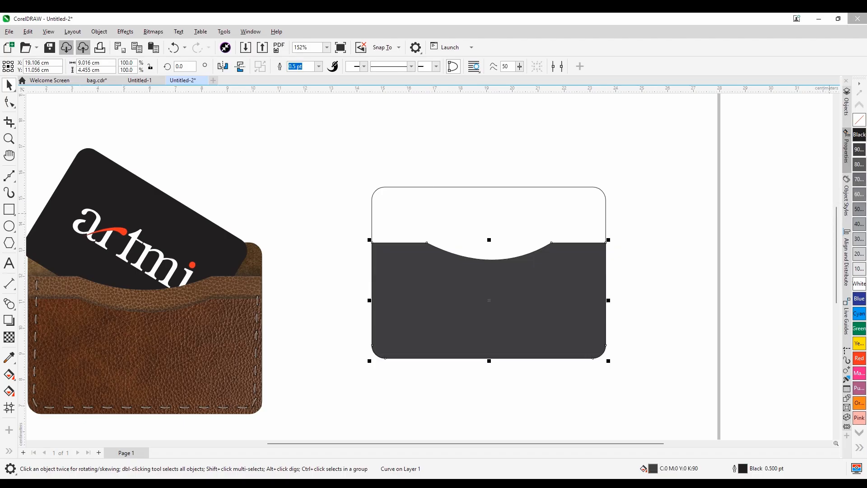
click(587, 215)
click(856, 135)
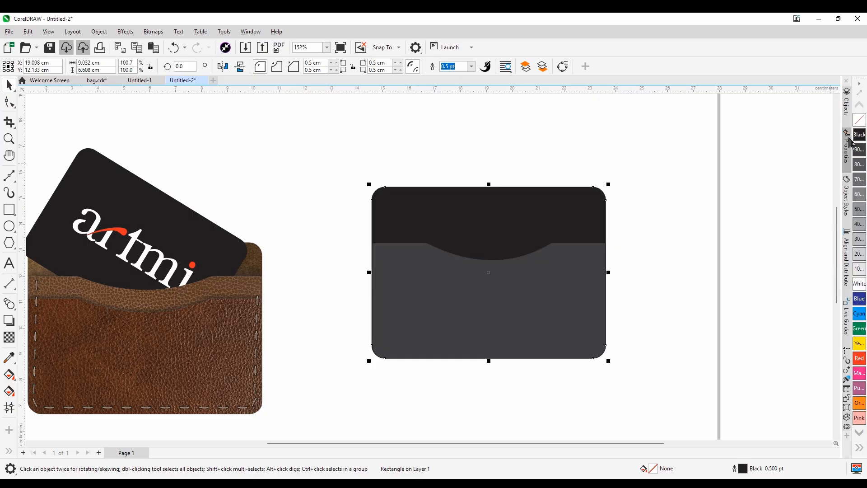
Step: Duplicate the 90% black front pocket panel in place
click(595, 301)
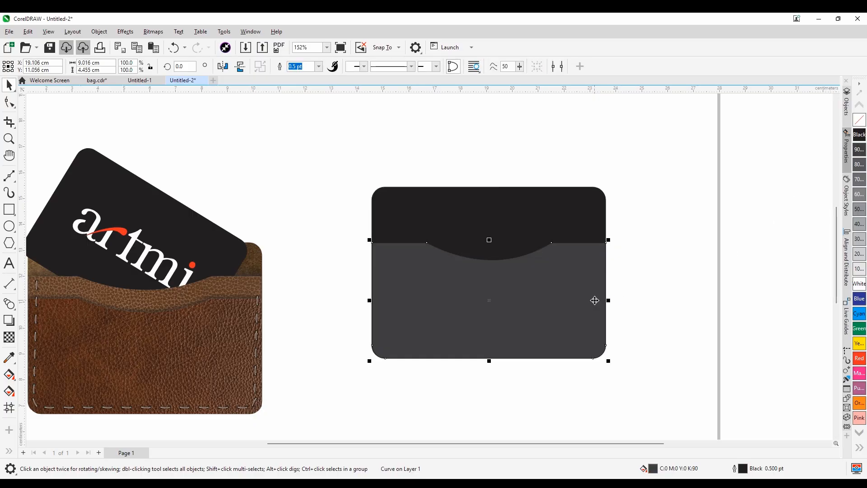
key(ctrl+c)
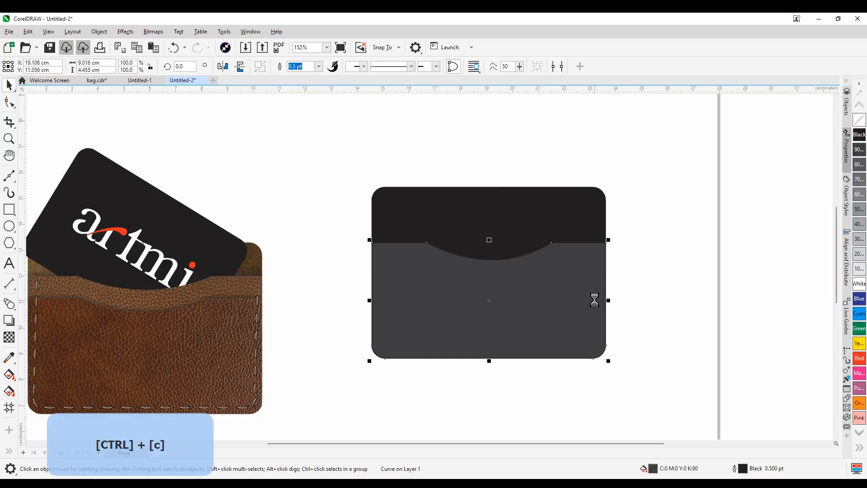
key(ctrl+v)
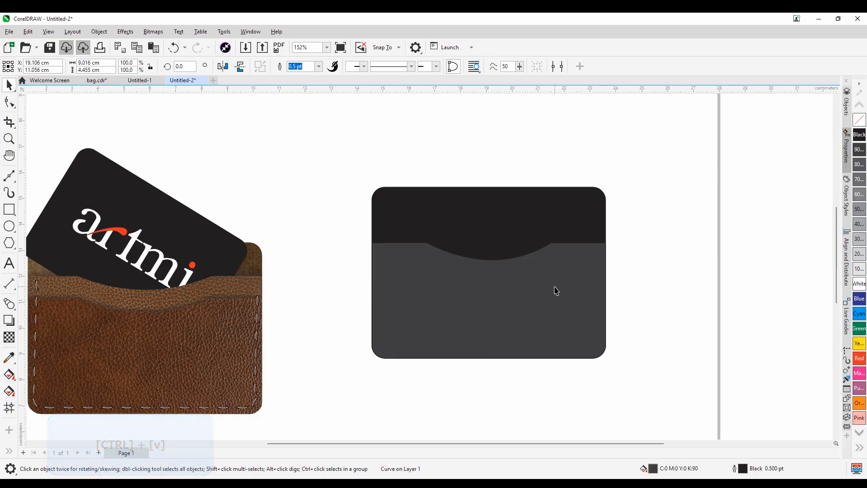
click(555, 289)
right_click(555, 288)
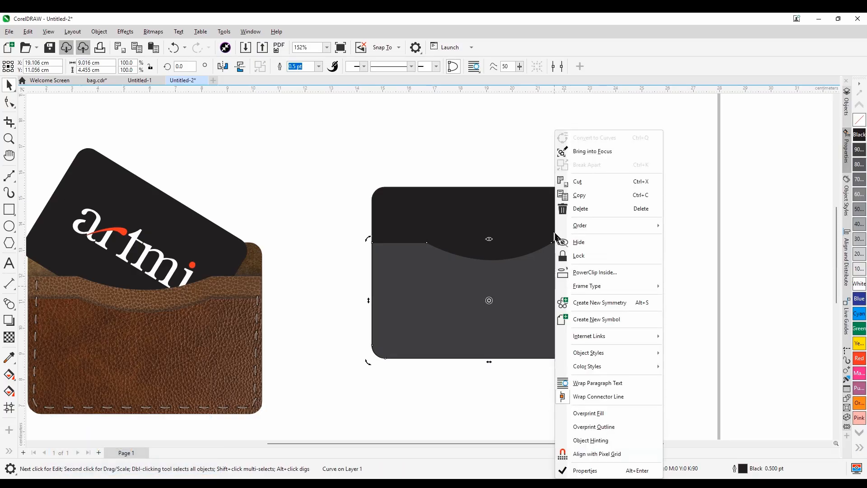
click(581, 197)
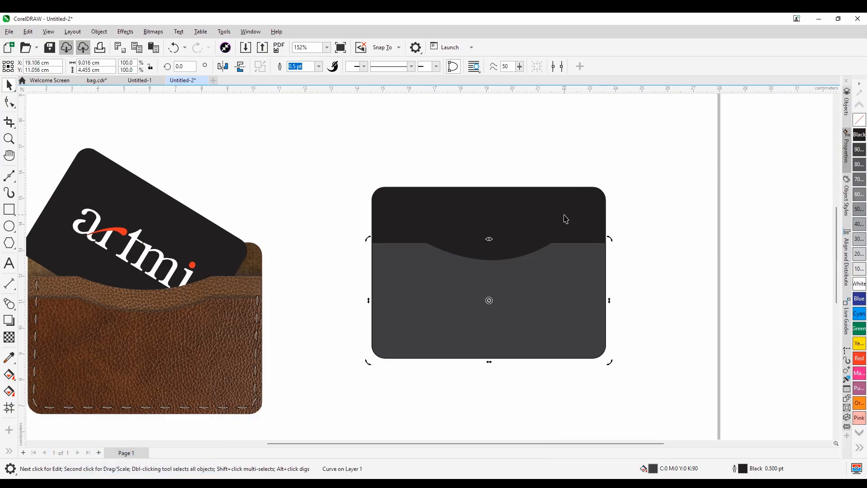
key(ctrl+v)
drag(547, 267, 548, 284)
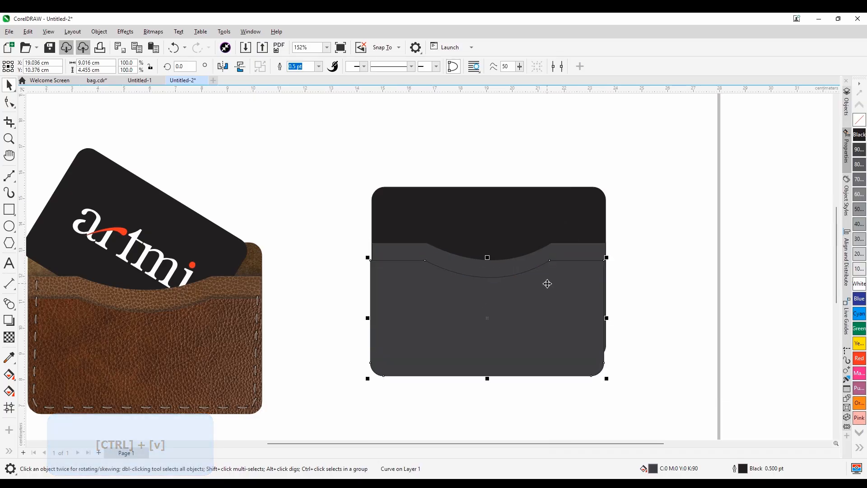
key(ctrl+z)
key(ctrl+z)
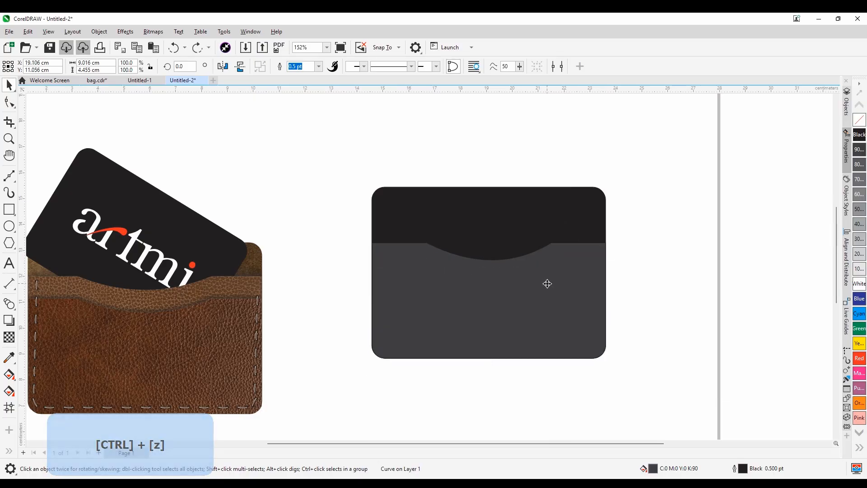
Step: Move the front panel's copy up about 0.85 cm and fill it with 70% black to form a second pocket layer
click(547, 284)
drag(551, 290, 551, 275)
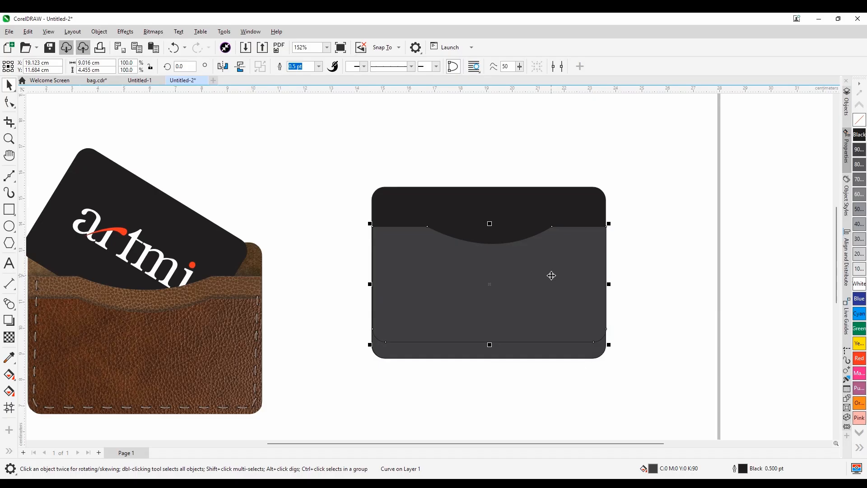
click(860, 179)
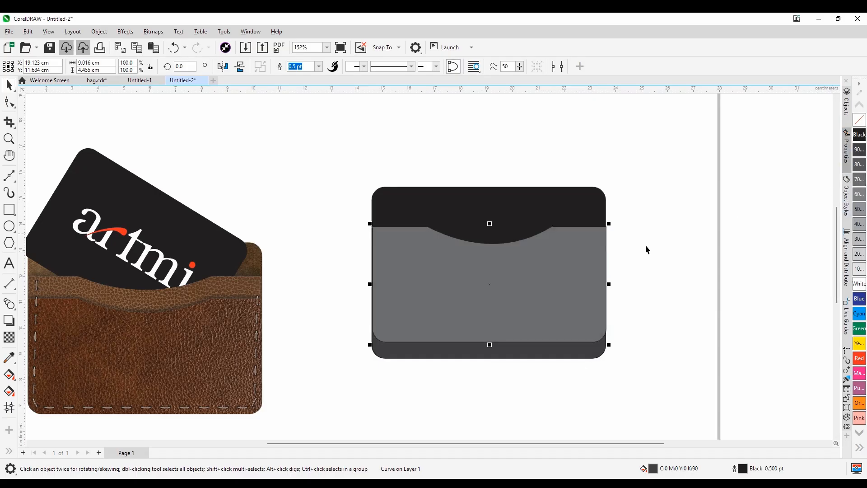
drag(555, 304, 554, 300)
Step: Centre the three wallet panels horizontally on one another and bring the 90% black front panel to the front
drag(636, 165, 418, 370)
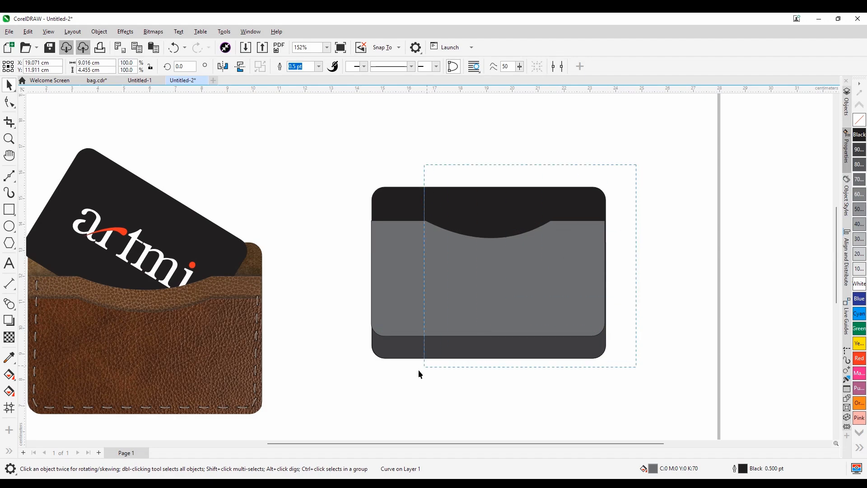
drag(304, 376, 306, 369)
click(389, 356)
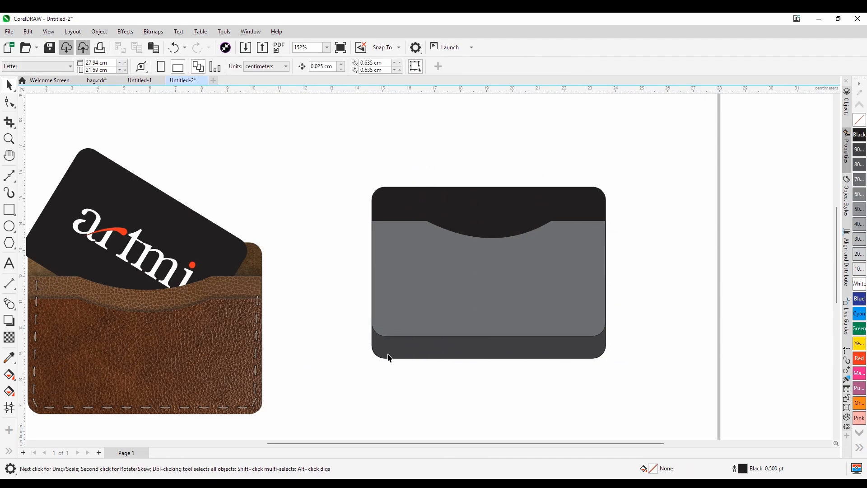
key(shift+Page_Up)
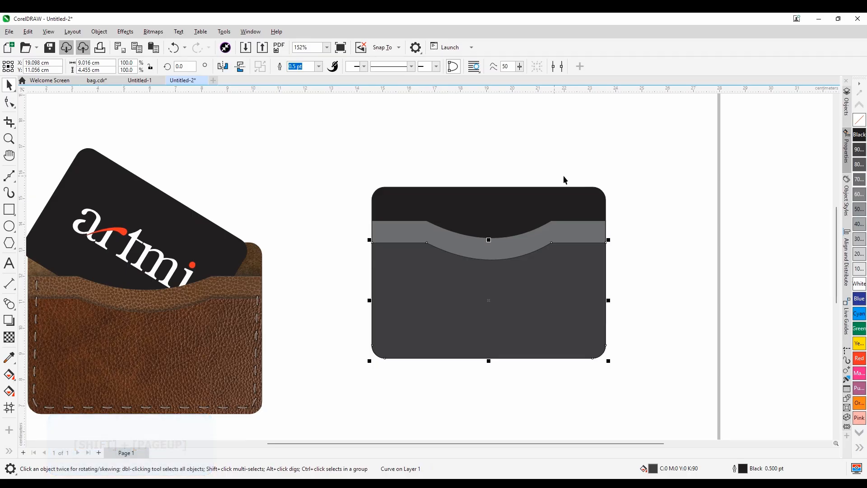
click(635, 361)
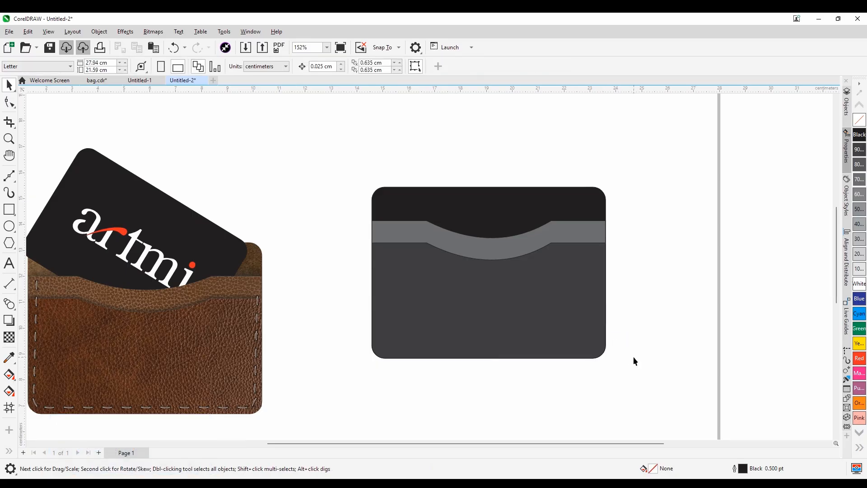
Step: Remove the outline from the front, middle and back wallet panels
click(592, 326)
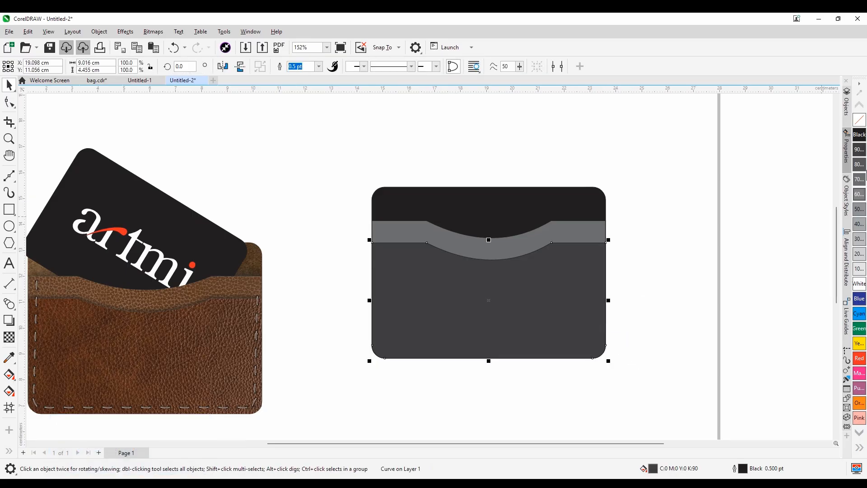
right_click(862, 131)
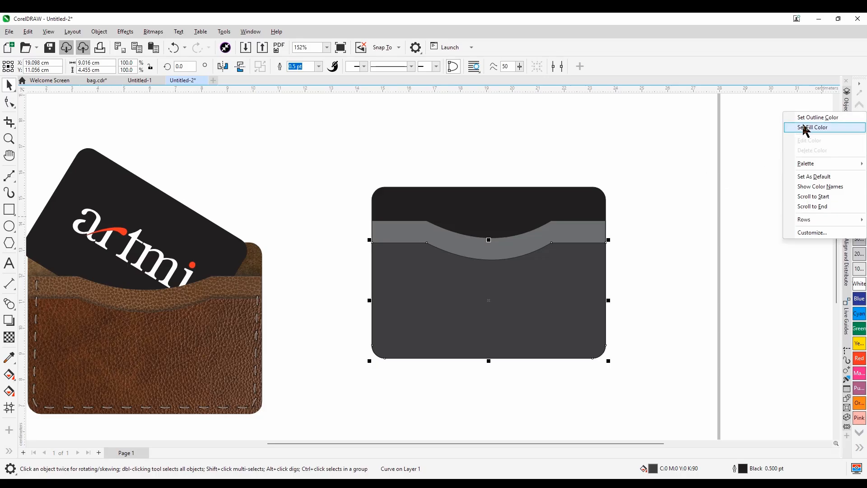
click(830, 119)
click(579, 230)
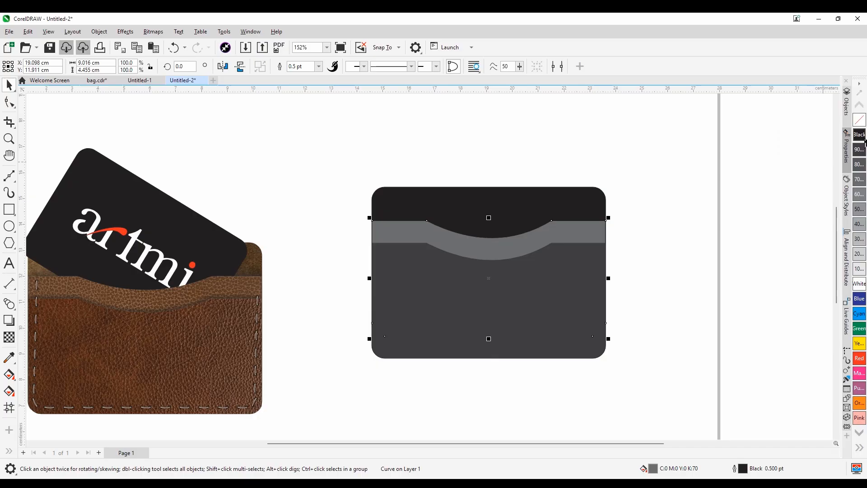
right_click(861, 128)
click(819, 114)
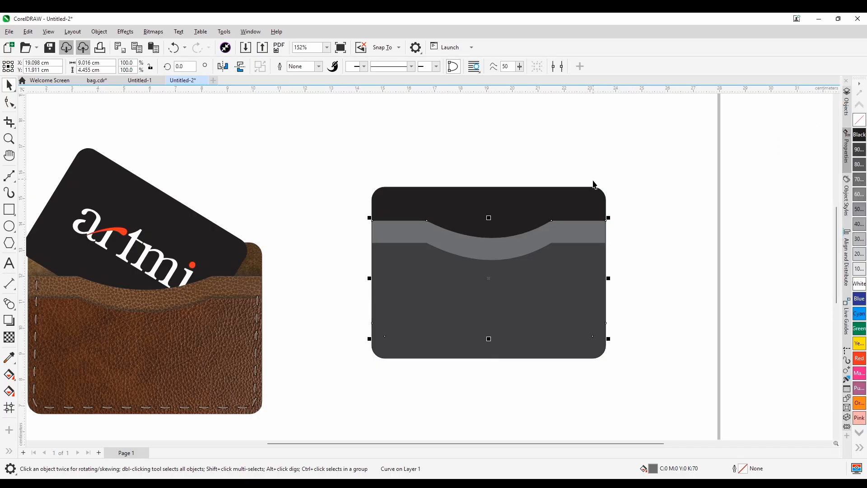
click(592, 199)
right_click(860, 128)
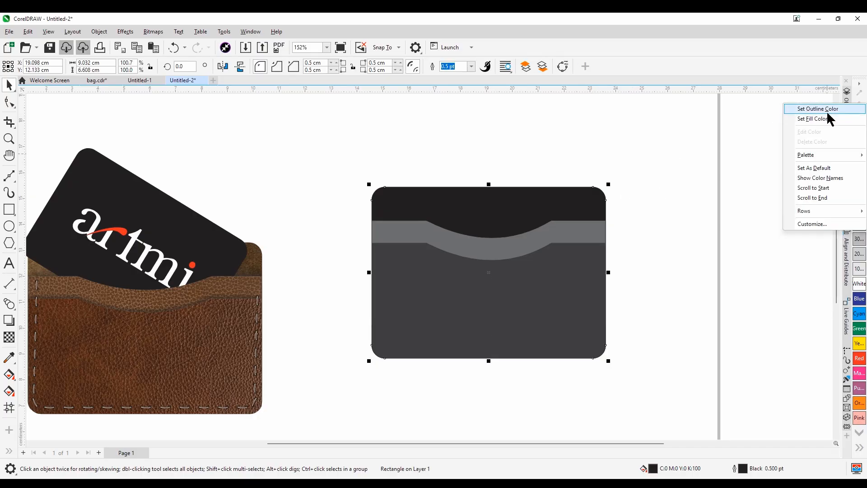
click(830, 116)
click(709, 137)
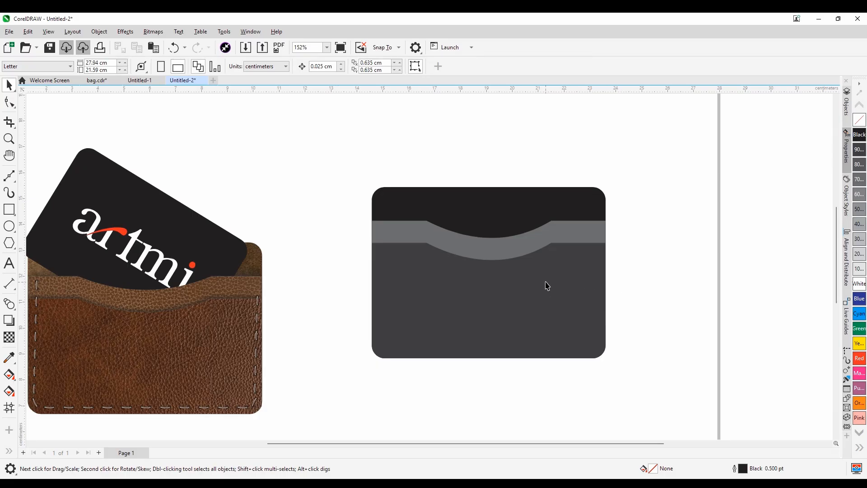
click(523, 267)
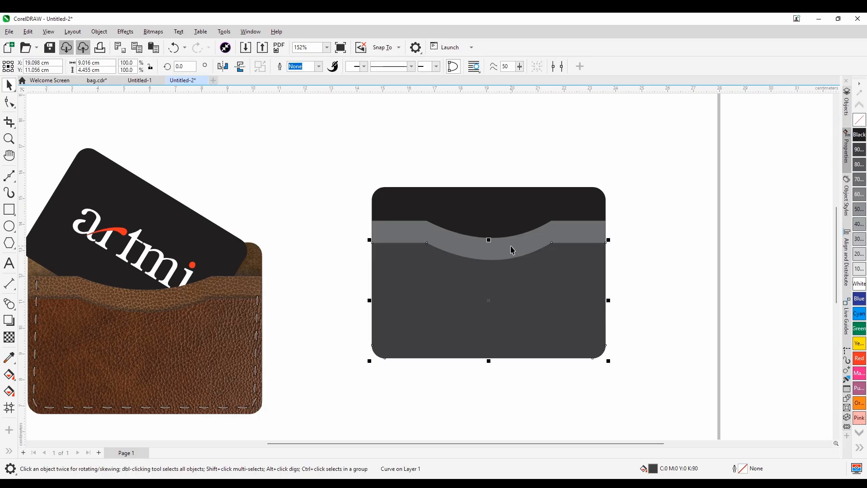
click(513, 228)
click(511, 223)
Step: PowerClip the reddish-brown leather texture inside the front pocket panel and fit its contents with Fill Proportionally
scroll(587, 289, down, 3)
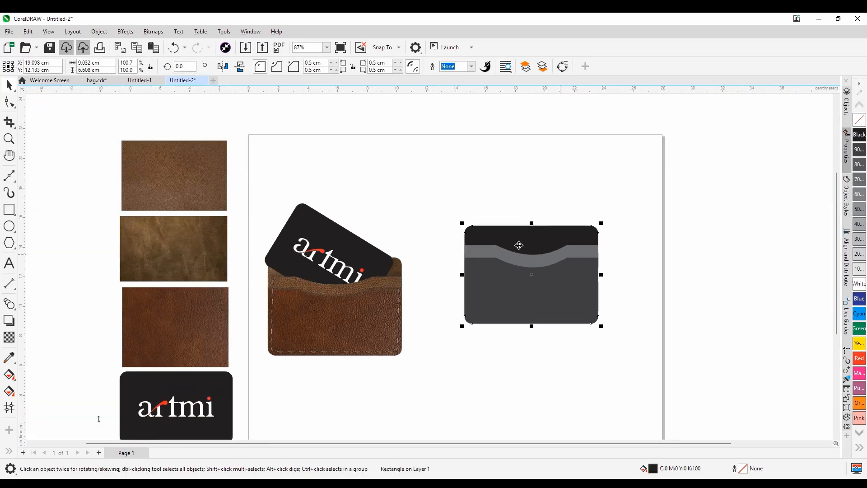
click(209, 313)
right_click(209, 313)
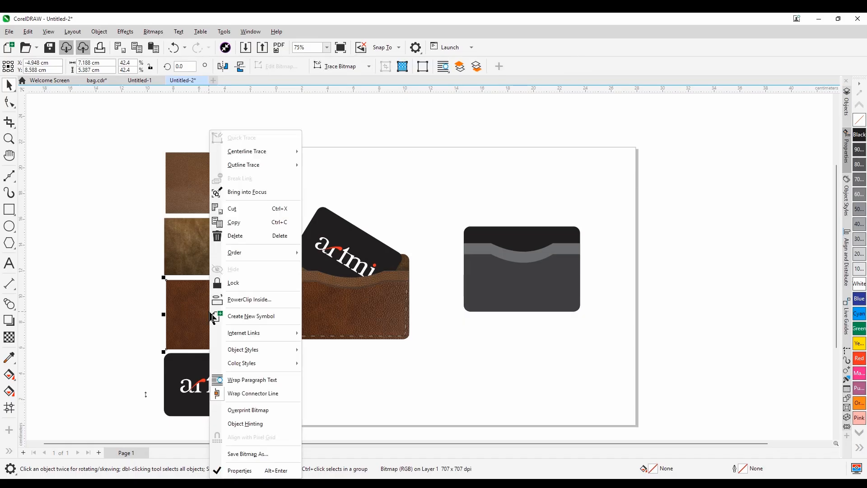
click(247, 299)
click(505, 292)
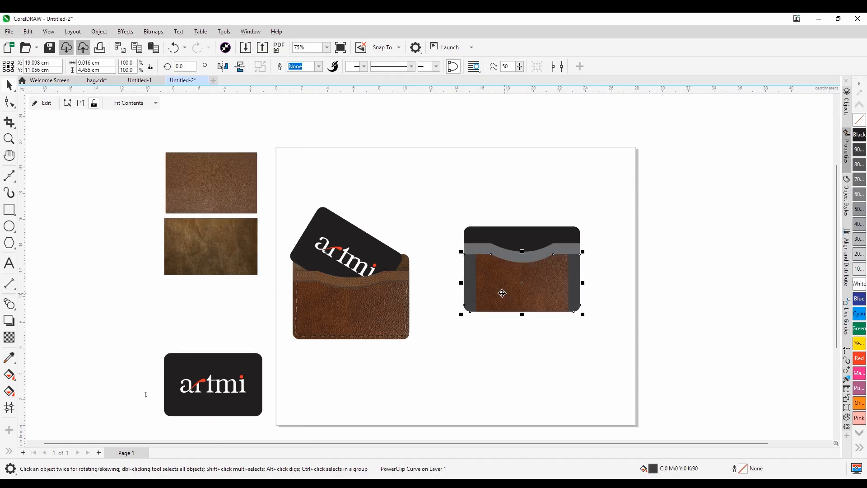
click(122, 105)
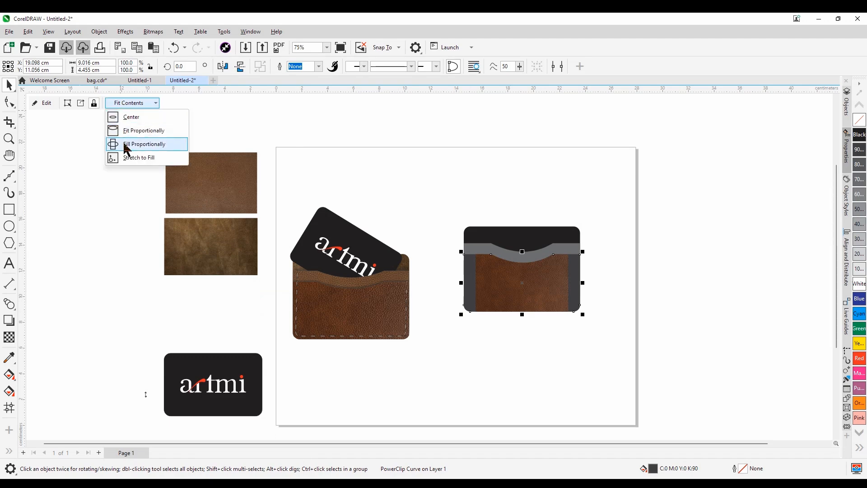
click(127, 146)
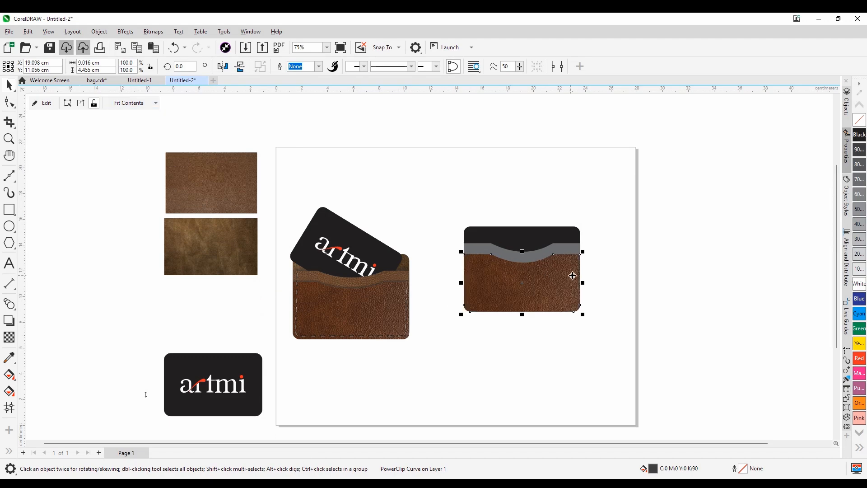
click(530, 342)
Step: PowerClip the medium-brown leather texture inside the middle 70% black panel and fit its contents with Fill Proportionally
click(470, 250)
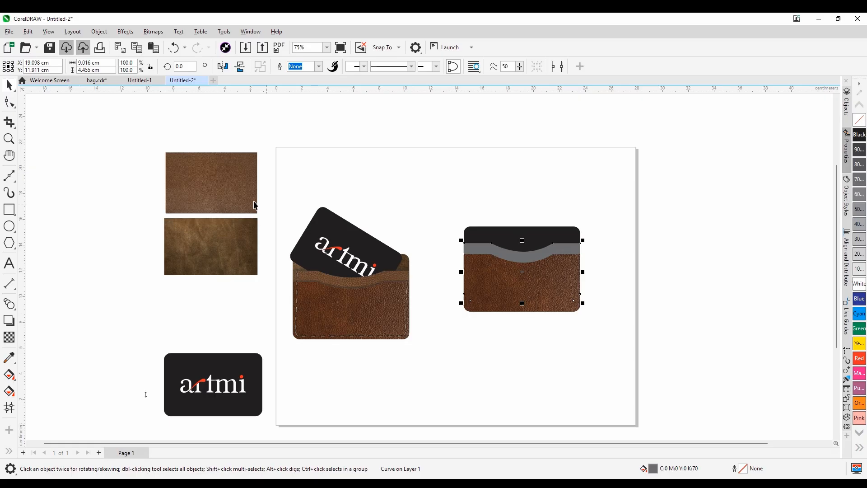
click(224, 190)
right_click(225, 190)
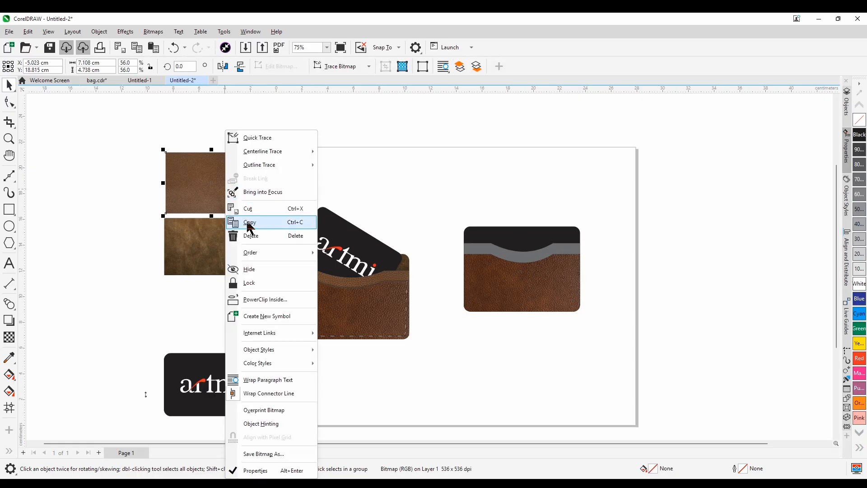
click(259, 300)
click(483, 247)
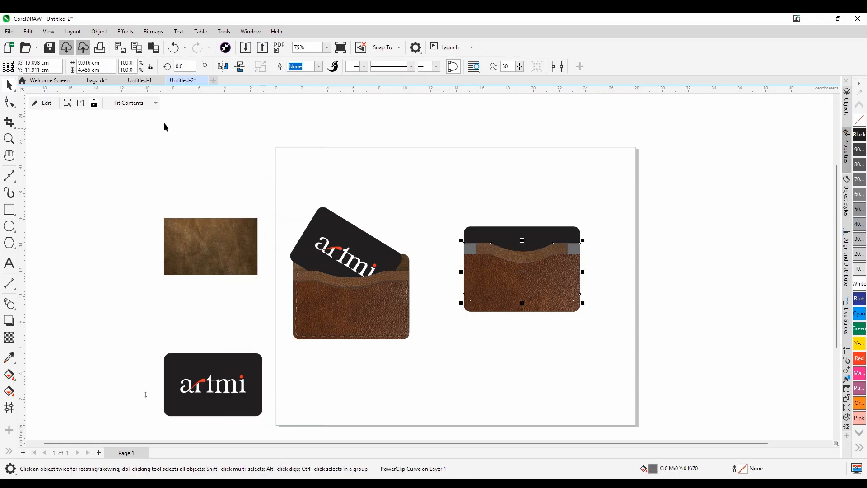
click(121, 105)
click(119, 144)
Step: PowerClip the mottled olive-brown leather texture inside the black back panel and fit its contents with Fill Proportionally
right_click(218, 247)
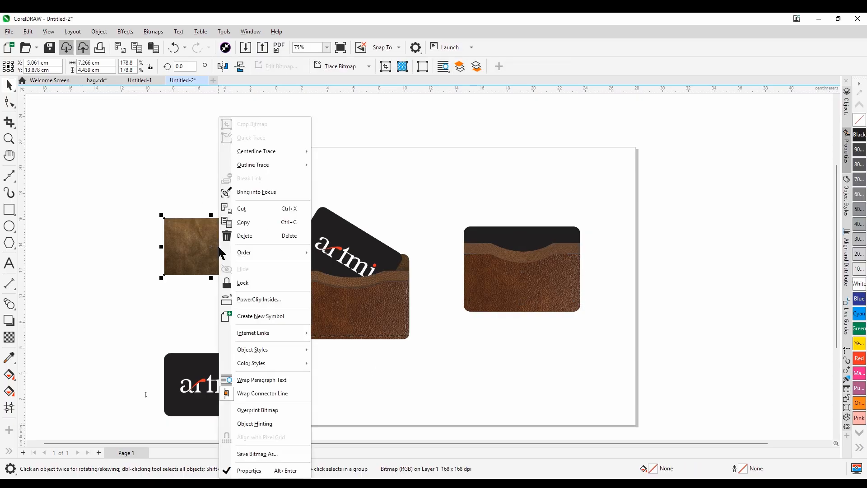
click(245, 300)
click(472, 238)
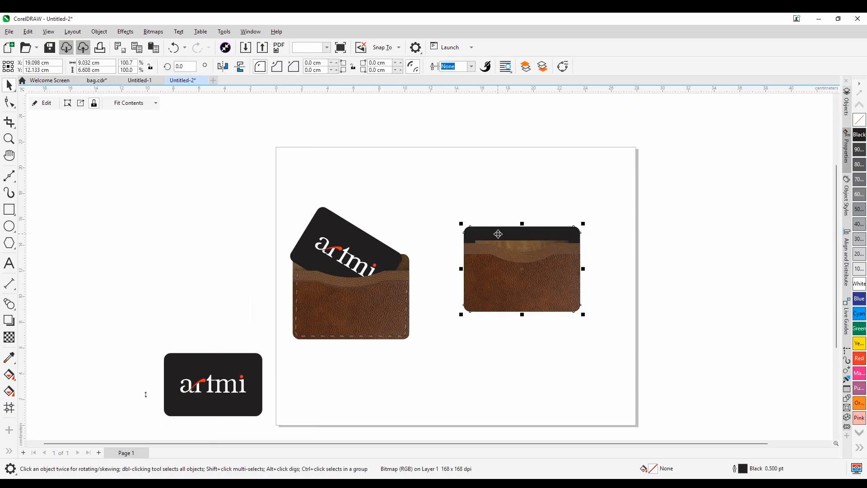
click(136, 104)
click(123, 145)
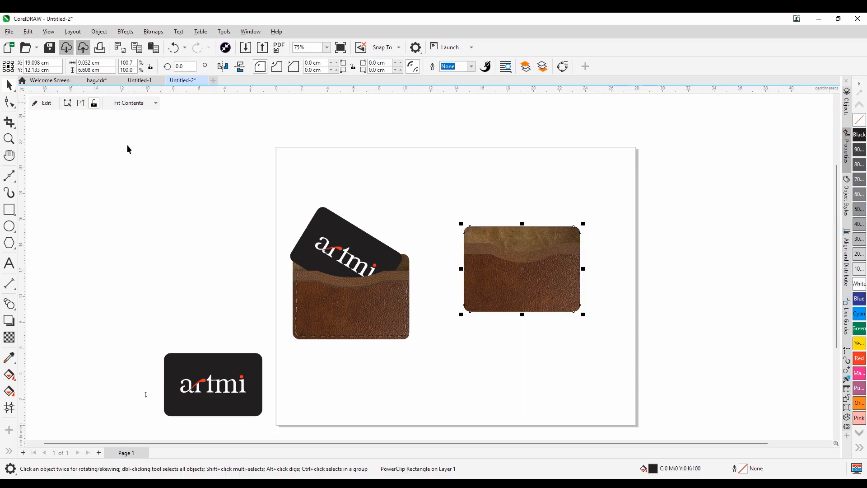
click(159, 188)
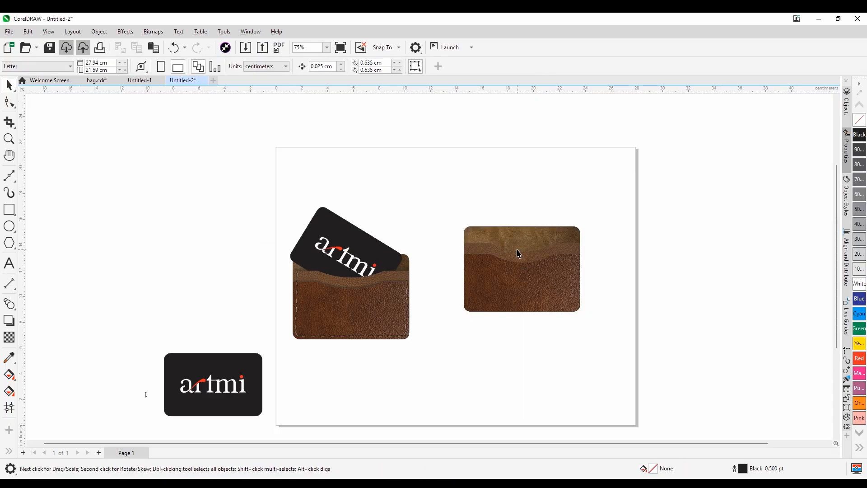
Step: Move the three textured wallet panels together lower on the page and delete the spare horizontal artmi card
drag(600, 209, 461, 331)
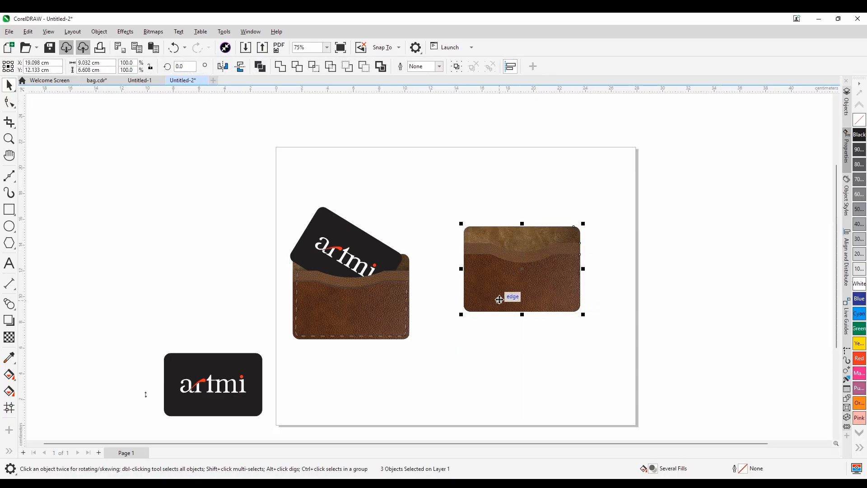
drag(500, 301, 496, 326)
drag(275, 321, 153, 429)
key(Delete)
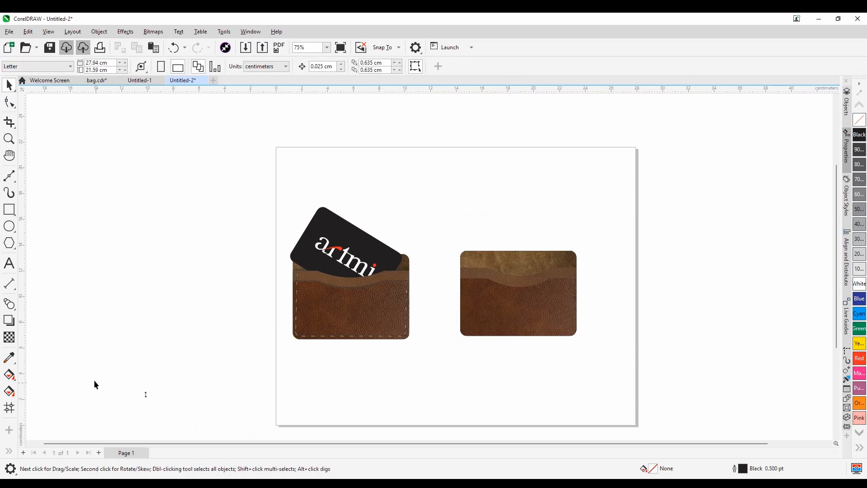
Step: Shift the three textured wallet panels together slightly right and down, to about X 19.29 cm, Y 9.85 cm
scroll(526, 302, up, 2)
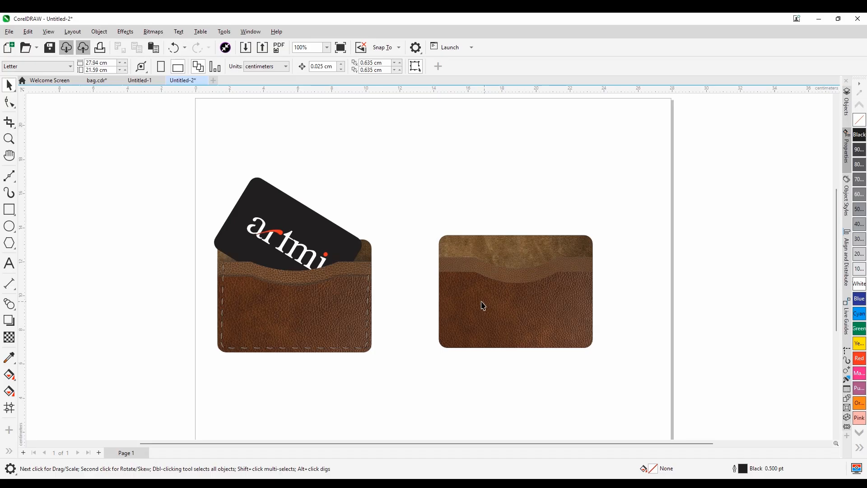
scroll(488, 318, up, 1)
drag(625, 207, 429, 379)
scroll(482, 315, up, 2)
drag(496, 329, 496, 330)
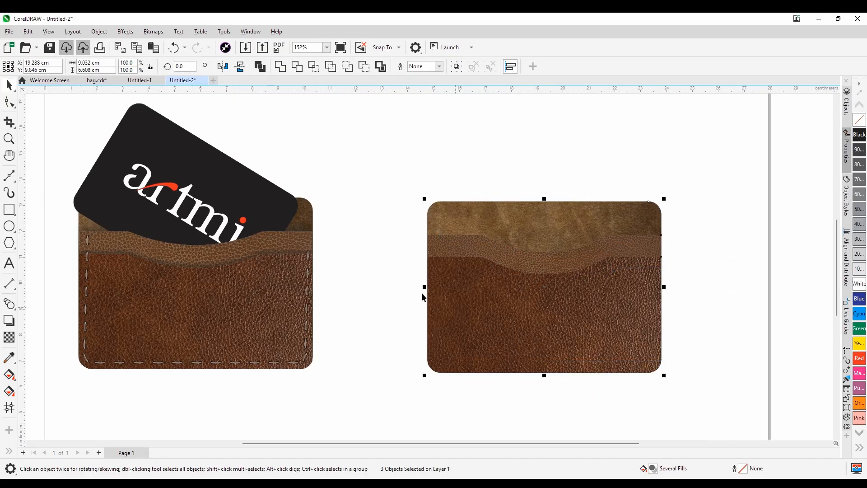
click(343, 272)
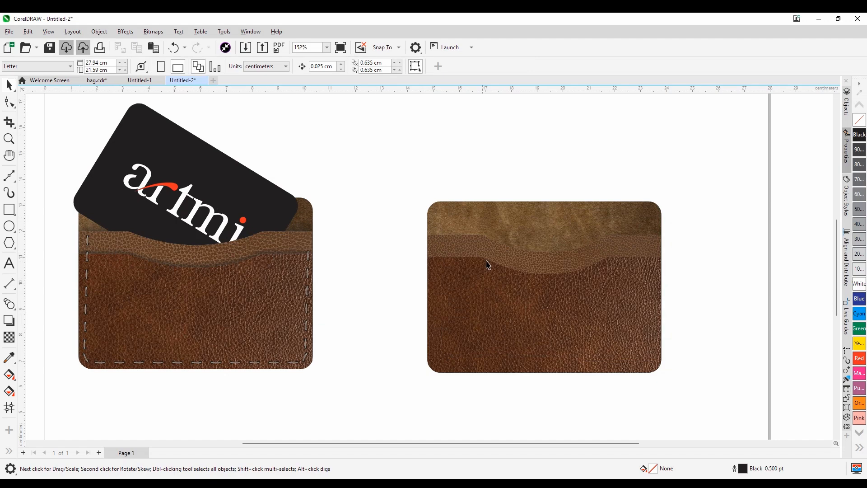
Step: Add a drop shadow with the Small Glow preset to the reddish-brown front pocket panel
click(626, 284)
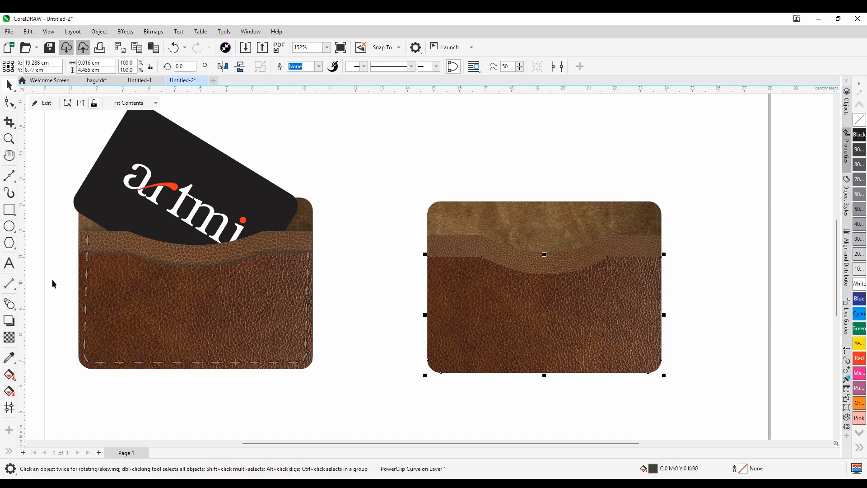
click(9, 320)
click(13, 67)
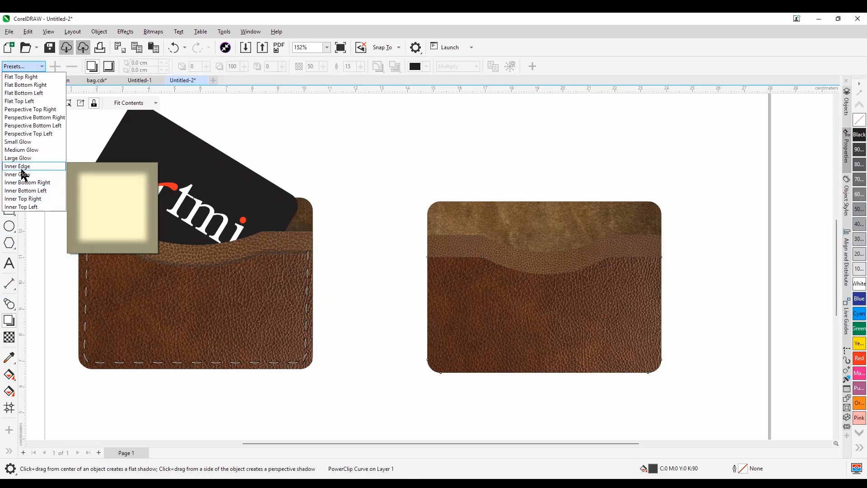
click(19, 141)
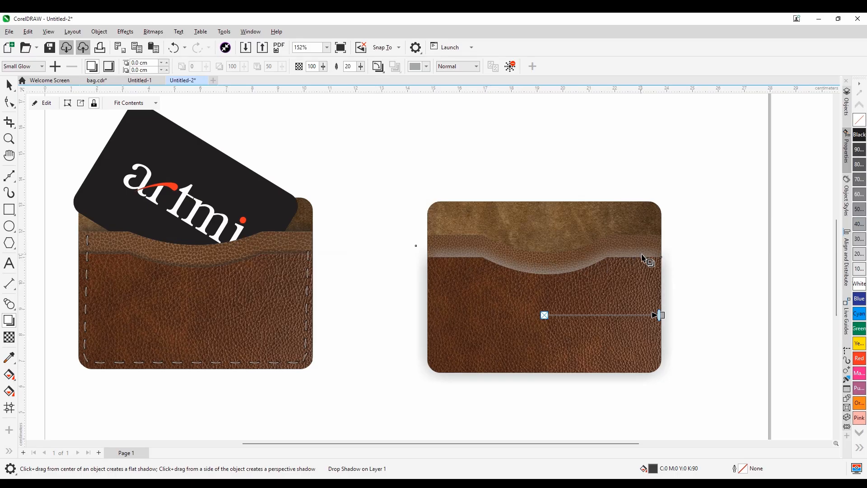
Step: Set the merge mode of the front pocket's drop shadow to Subtract
click(457, 67)
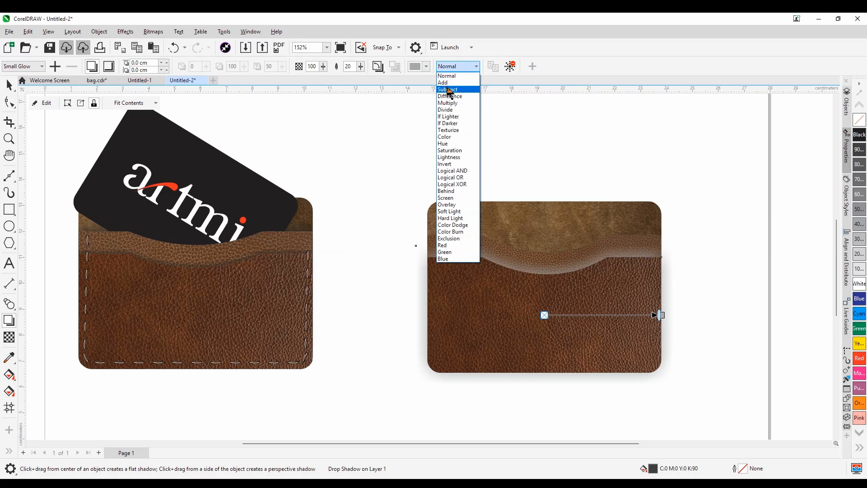
click(445, 82)
click(446, 69)
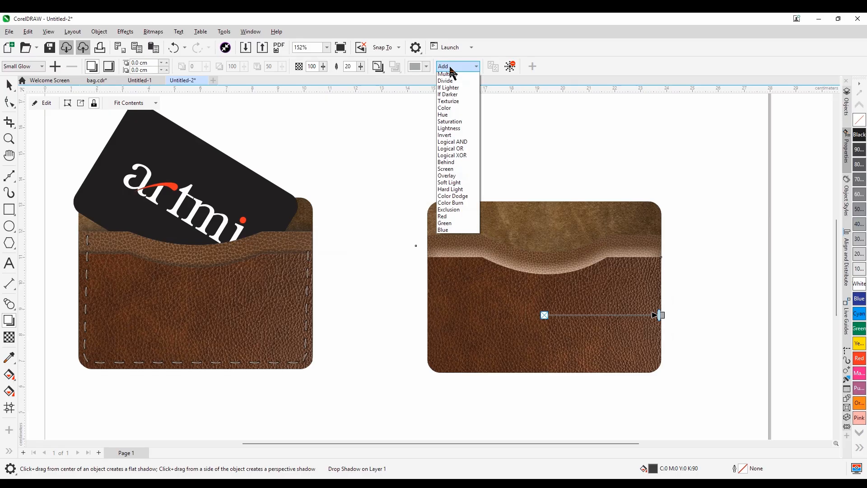
click(451, 89)
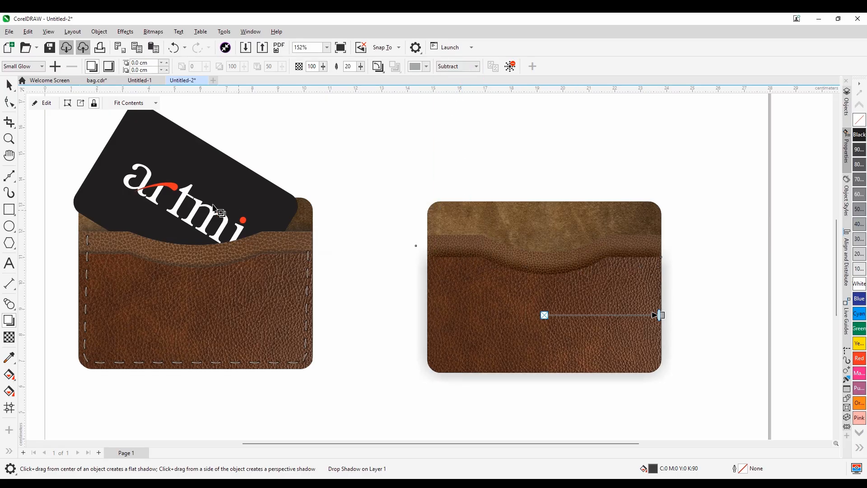
click(11, 86)
click(393, 206)
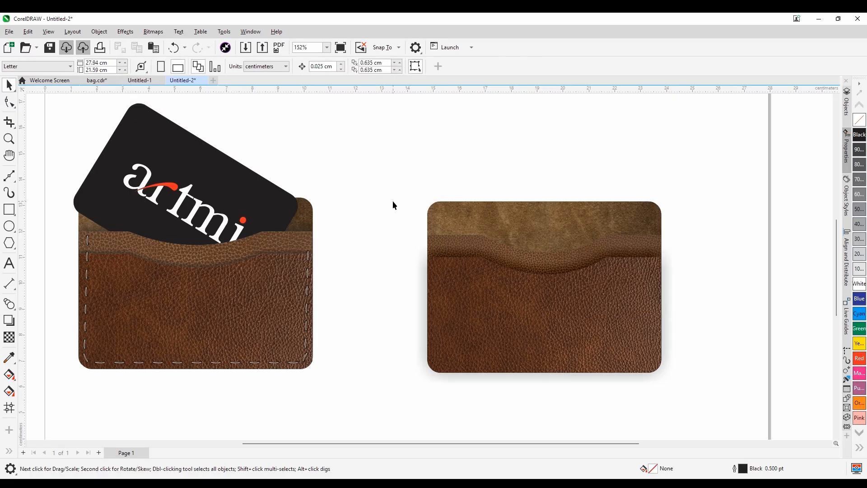
Step: Break the front pocket's drop shadow apart and PowerClip it inside the middle leather panel
click(419, 282)
right_click(418, 281)
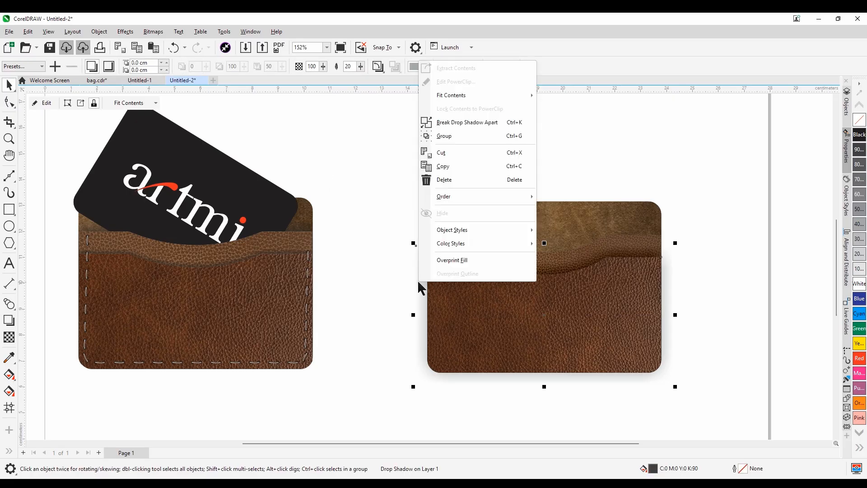
click(436, 127)
click(400, 206)
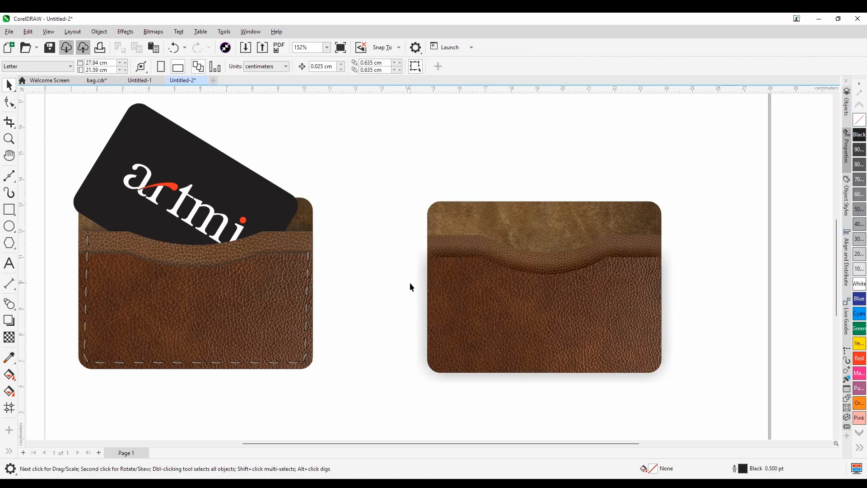
click(420, 289)
right_click(420, 290)
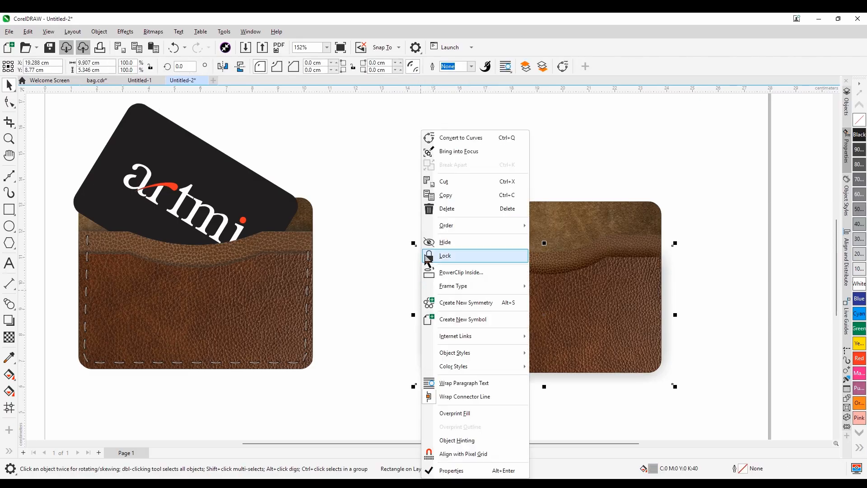
click(444, 273)
click(610, 239)
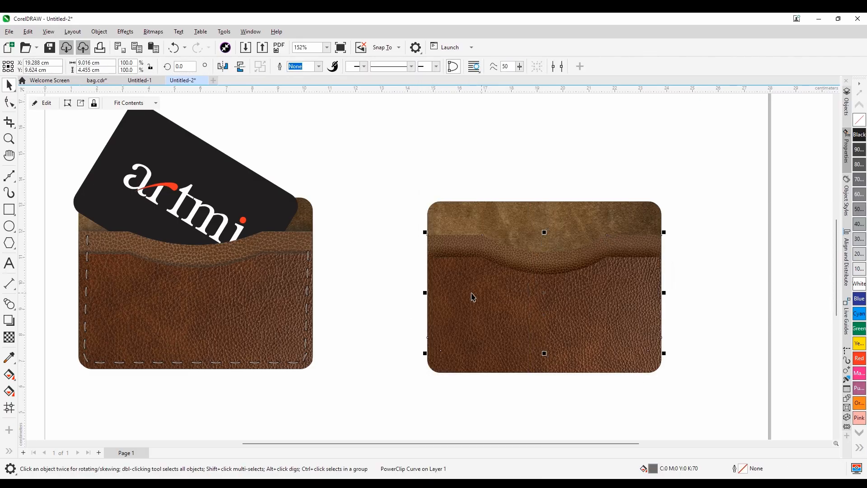
click(392, 272)
Step: Add a drop shadow with the Medium Glow preset to the middle leather panel
click(441, 236)
click(9, 321)
click(18, 66)
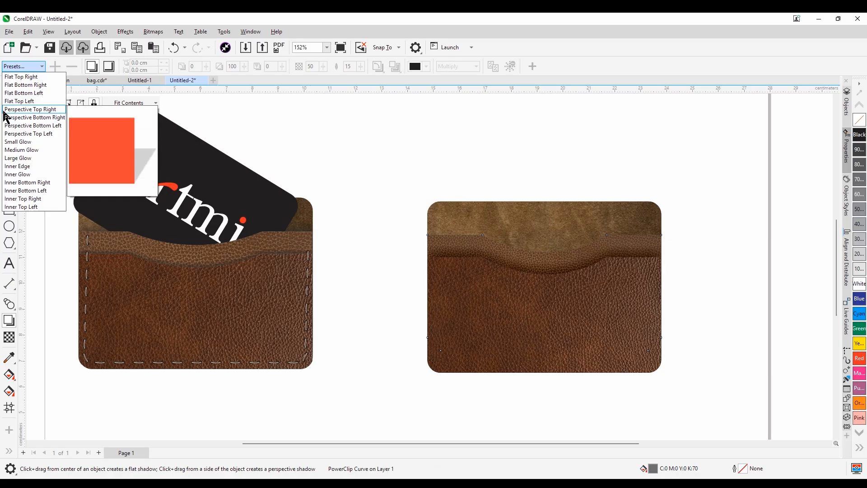
click(13, 151)
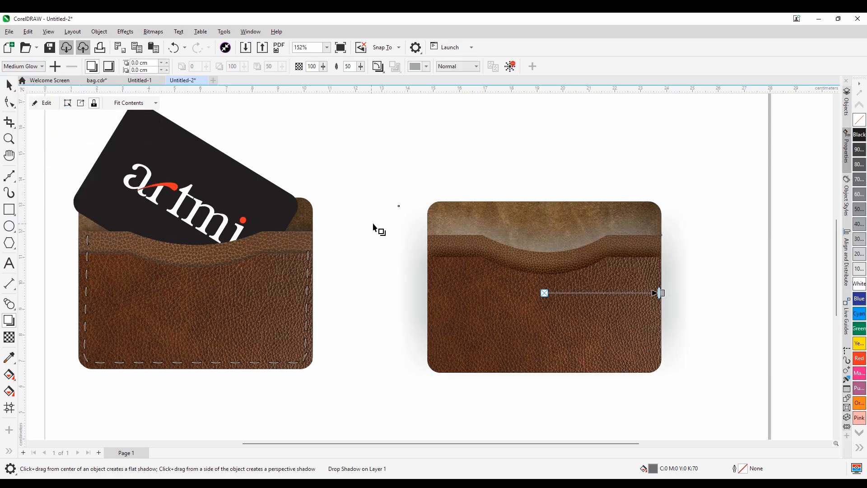
Step: Set the middle panel's drop shadow to Subtract merge mode with a feathering of 23
click(465, 66)
click(461, 85)
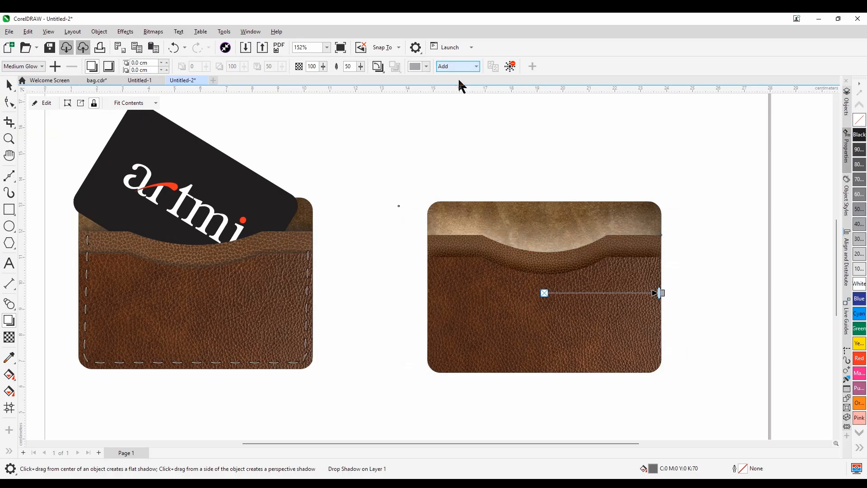
click(459, 69)
click(451, 88)
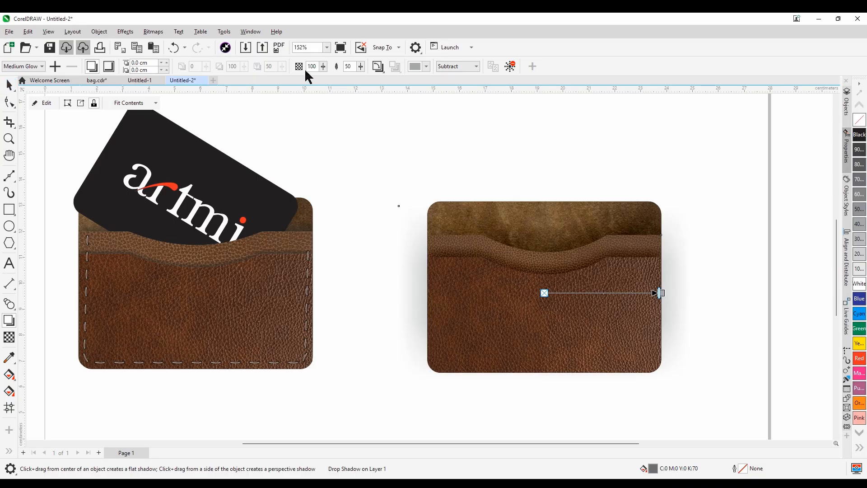
click(361, 68)
drag(361, 77, 348, 89)
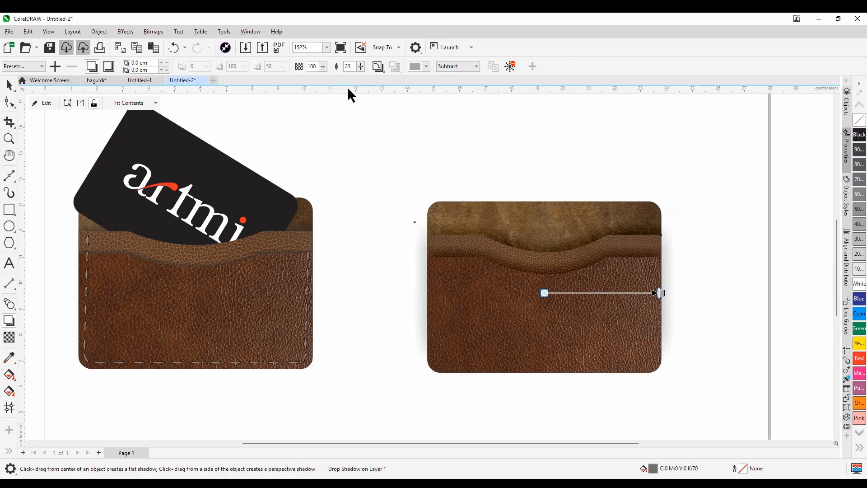
click(8, 86)
click(396, 235)
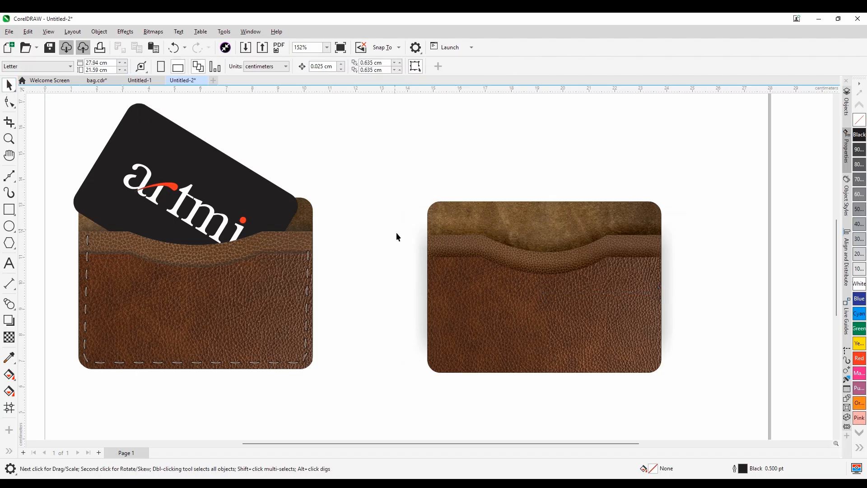
Step: Break the middle panel's drop shadow apart and PowerClip it inside the olive-brown back panel
click(423, 267)
right_click(424, 267)
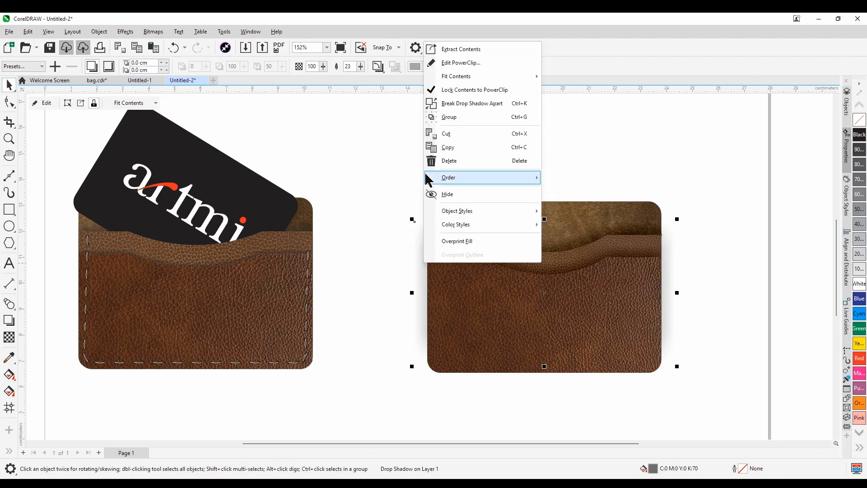
click(472, 103)
click(419, 207)
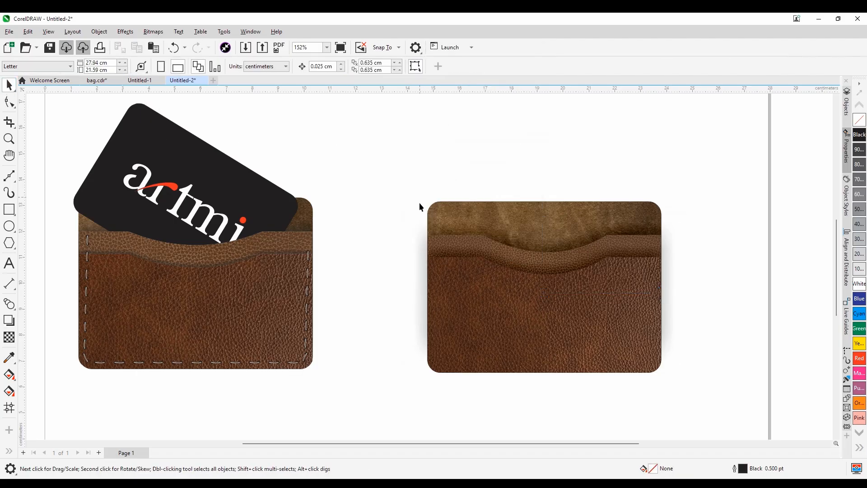
click(422, 263)
right_click(421, 261)
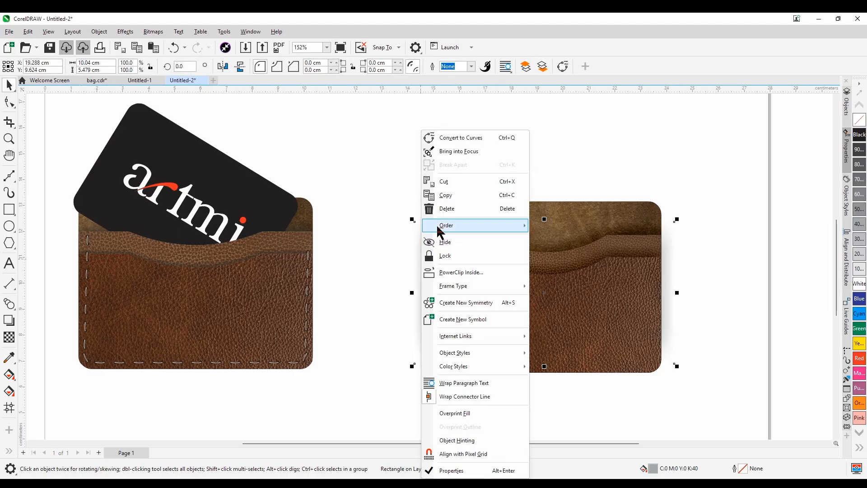
click(449, 272)
click(488, 208)
click(499, 175)
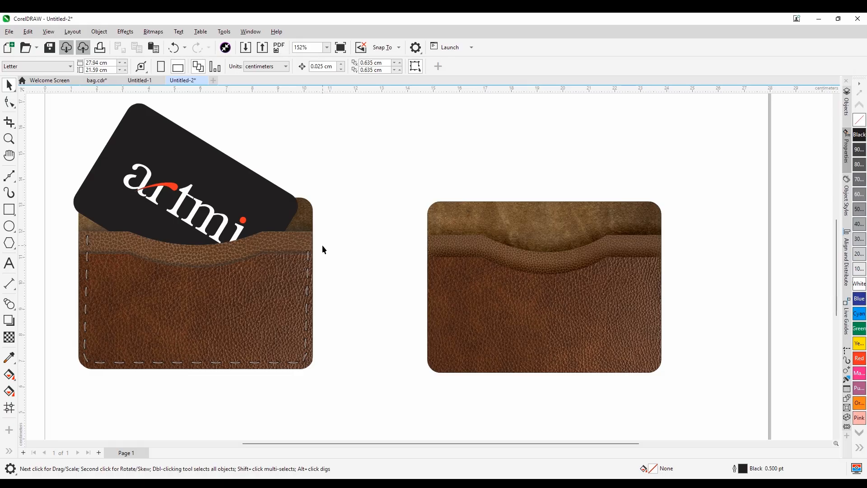
Step: Place the sample stitch graphic to the right of the new wallet and draw a circle about 0.54 cm across beside it
drag(322, 246, 715, 292)
click(730, 262)
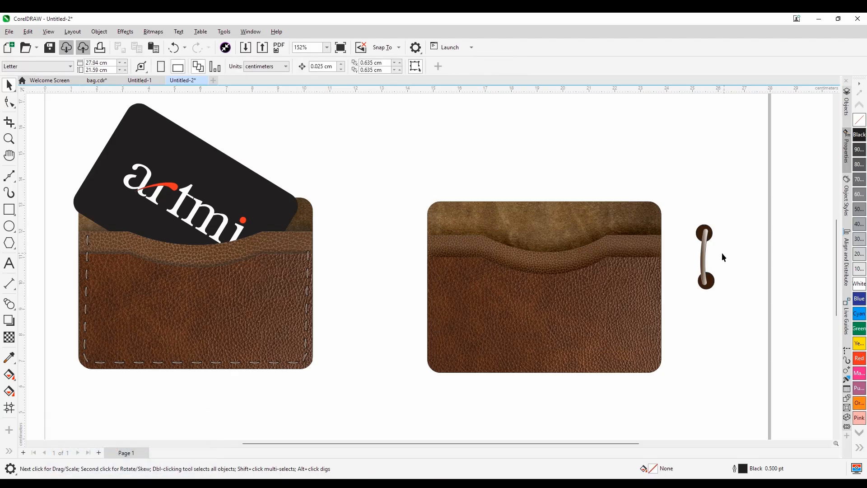
click(9, 225)
drag(722, 231, 732, 245)
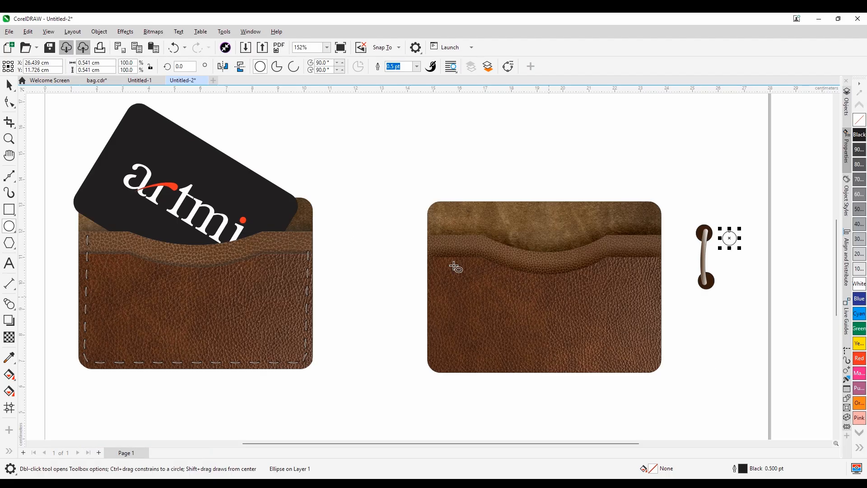
Step: Fill the small circle with dark brown (C49 M79 Y82 K74) sampled from the wallet's leather
click(9, 358)
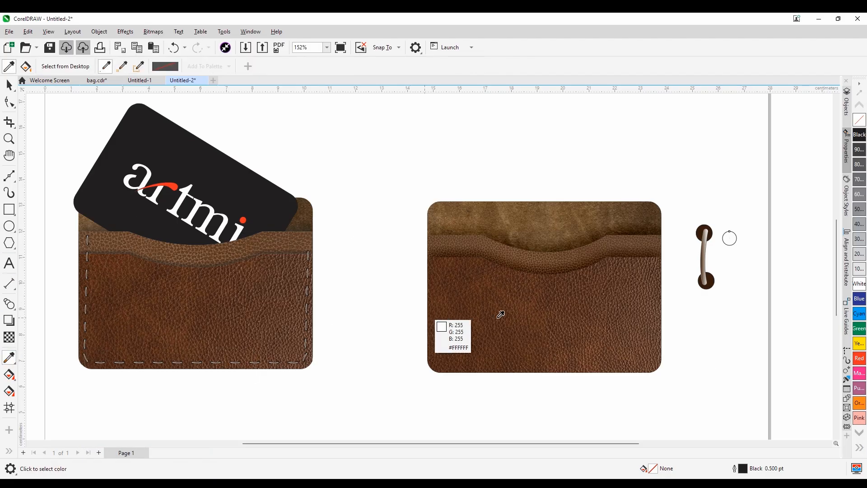
click(636, 259)
click(729, 235)
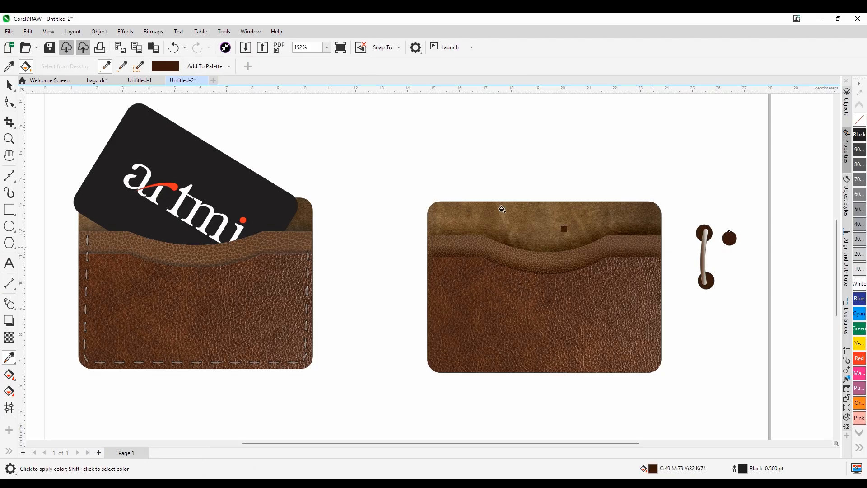
click(9, 84)
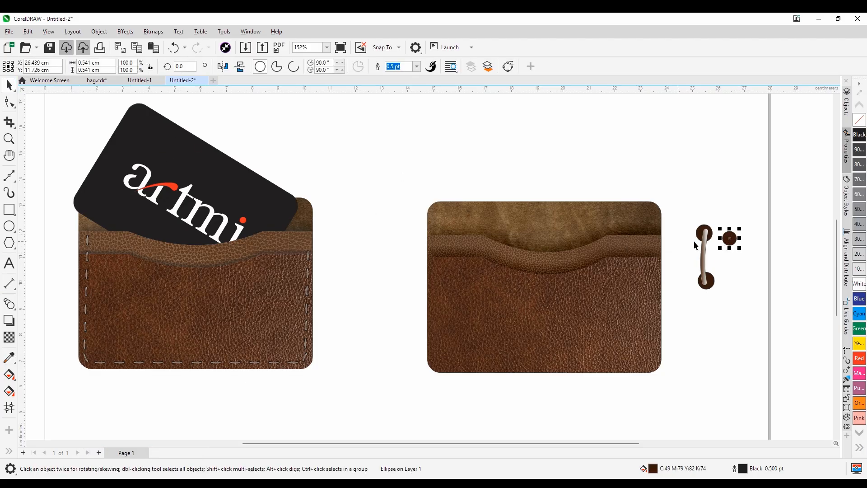
Step: Duplicate the dark brown circle about 1.7 cm below the original as the stitch's second hole
scroll(728, 238, up, 2)
drag(728, 239, 733, 331)
scroll(730, 230, up, 1)
right_click(734, 330)
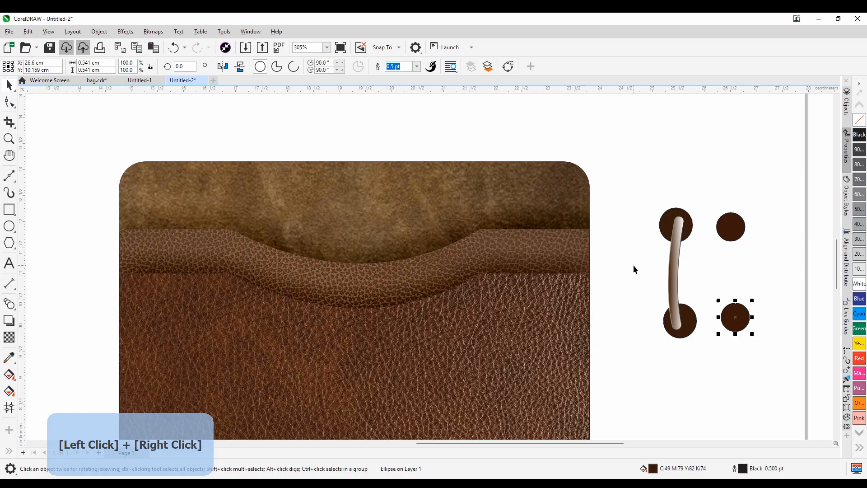
Step: Align the two dark brown circles on a common vertical centre line
scroll(634, 265, down, 1)
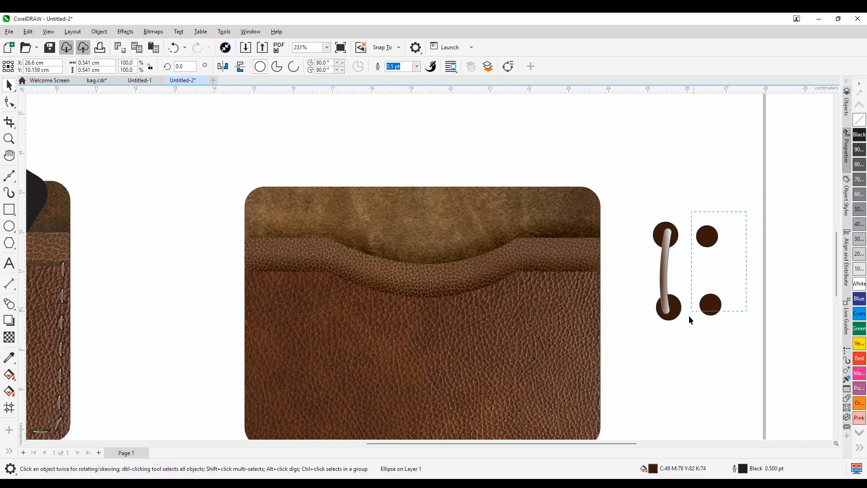
drag(689, 316, 680, 342)
key(c)
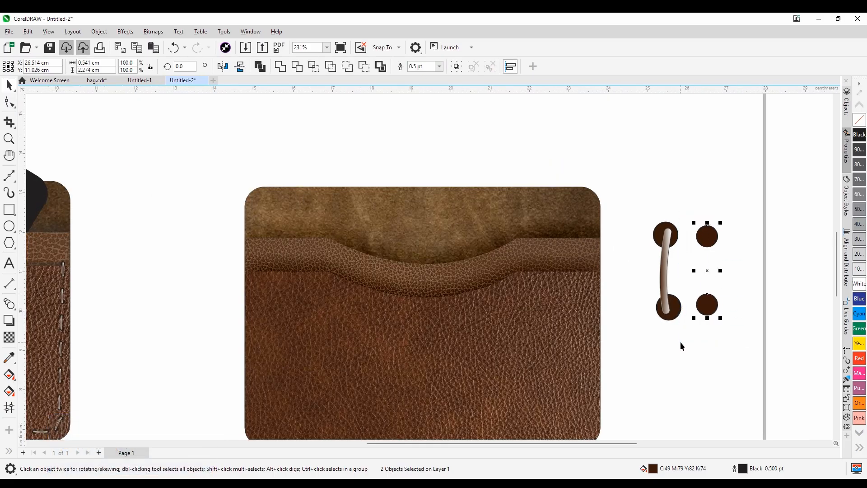
click(695, 348)
scroll(654, 228, down, 1)
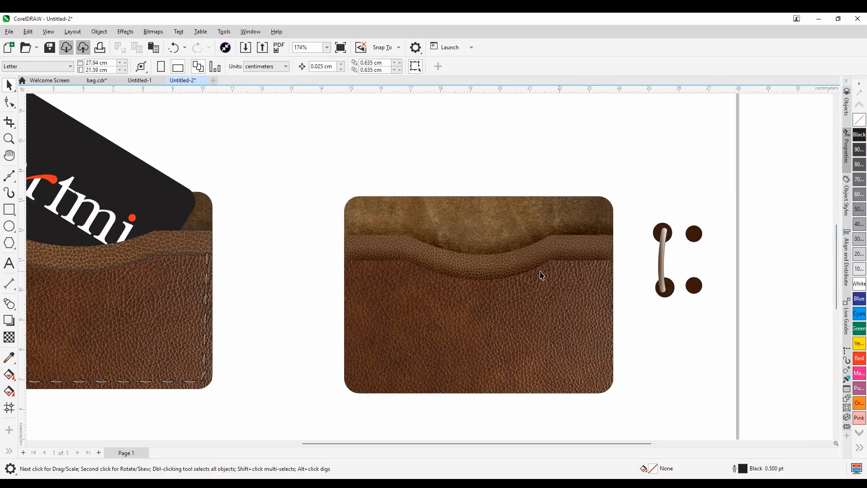
Step: Draw a slightly bowed 3-point curve about 1.84 cm tall between the two newly made dark brown circles
click(12, 185)
click(31, 246)
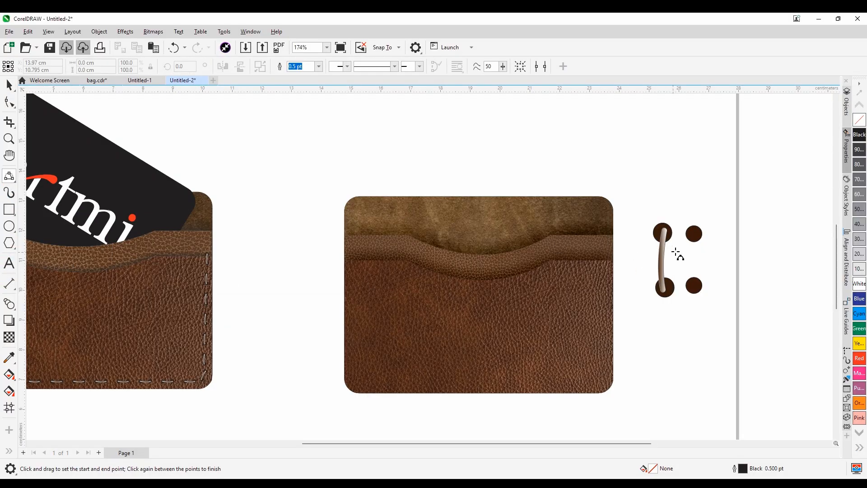
scroll(676, 253, up, 2)
drag(691, 218, 685, 311)
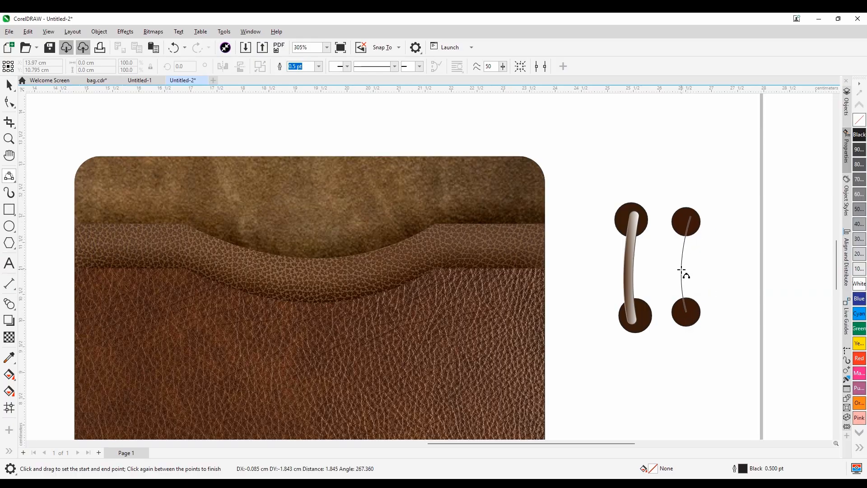
click(682, 271)
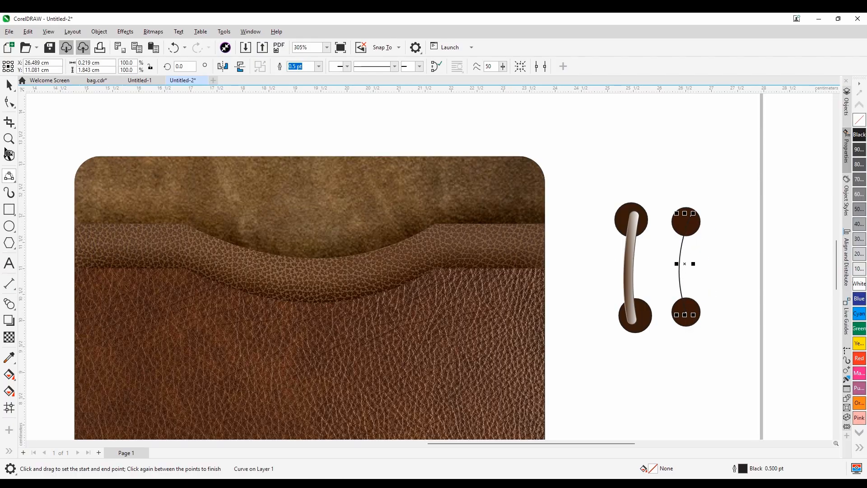
click(9, 85)
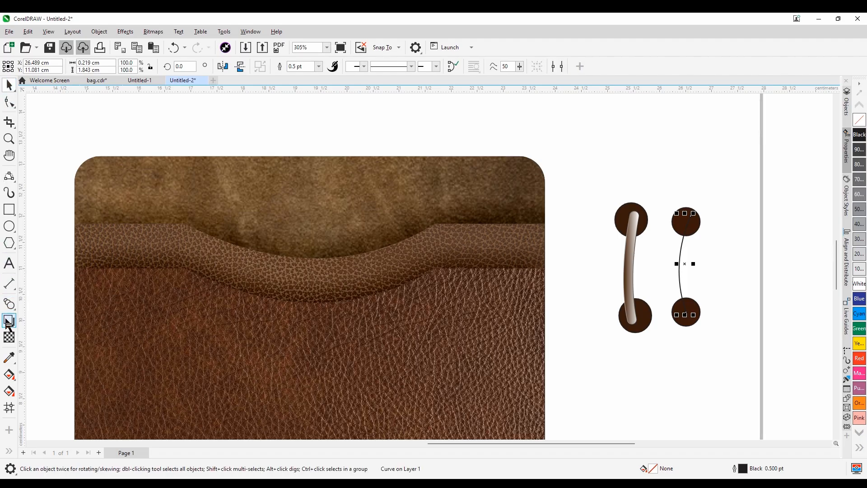
Step: Apply a one-step outside contour with rounded corners to the bowed curve
click(9, 304)
click(28, 305)
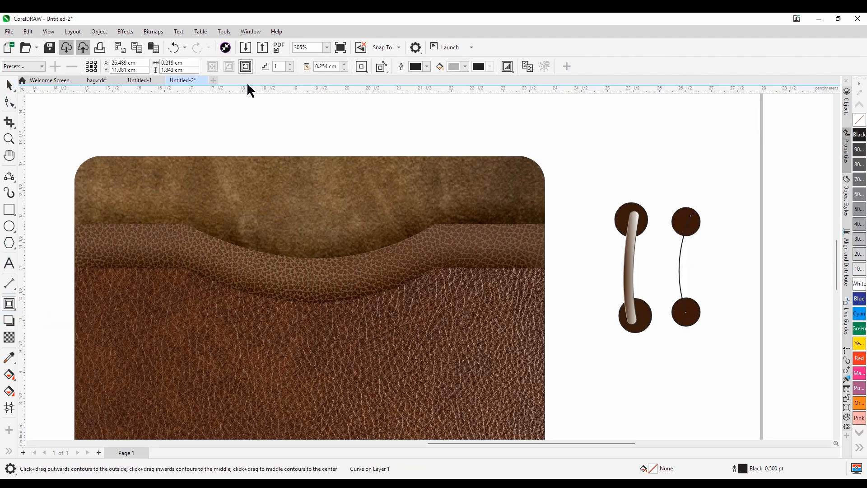
click(246, 67)
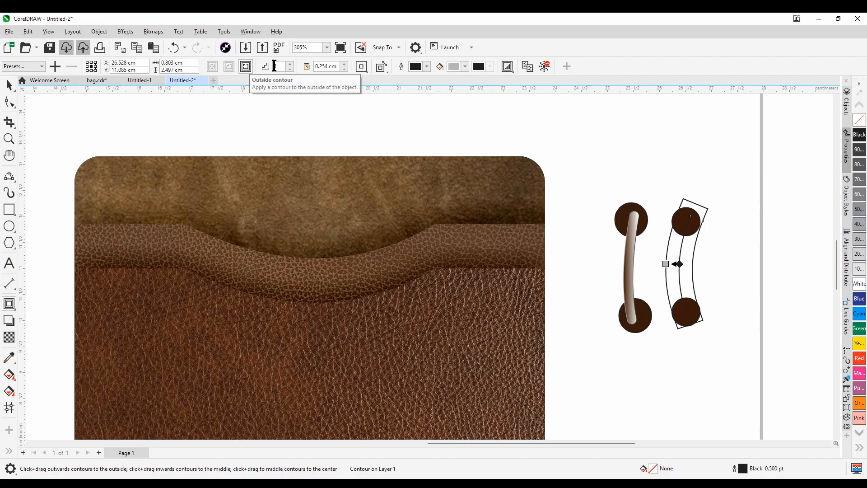
click(361, 66)
click(372, 96)
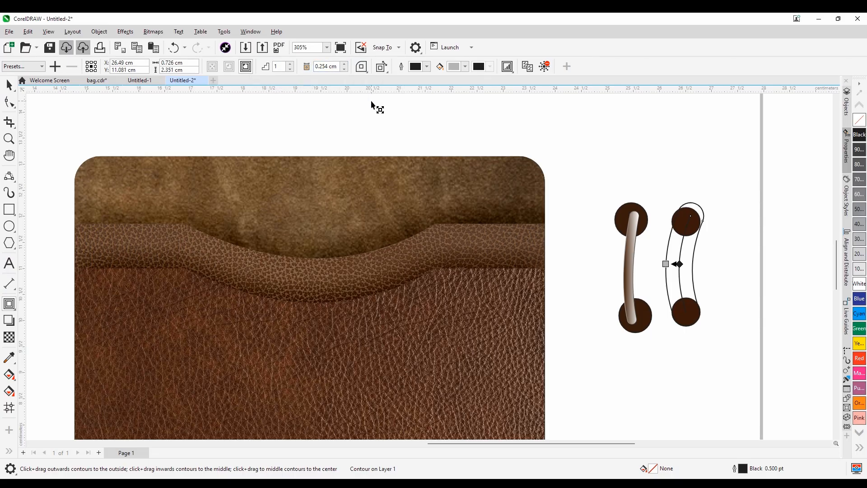
Step: Reduce the curve's contour offset to 0.126 cm so the thread outline fits within the holes
click(344, 68)
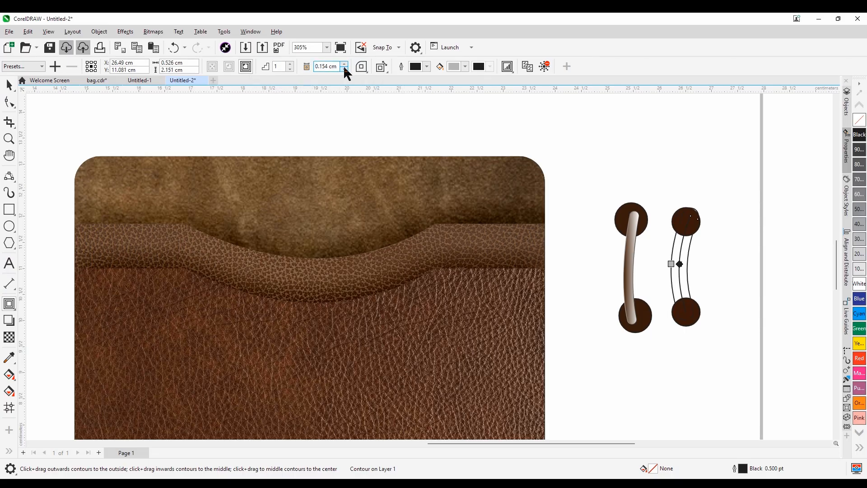
click(345, 69)
click(345, 64)
drag(670, 264, 678, 264)
click(8, 85)
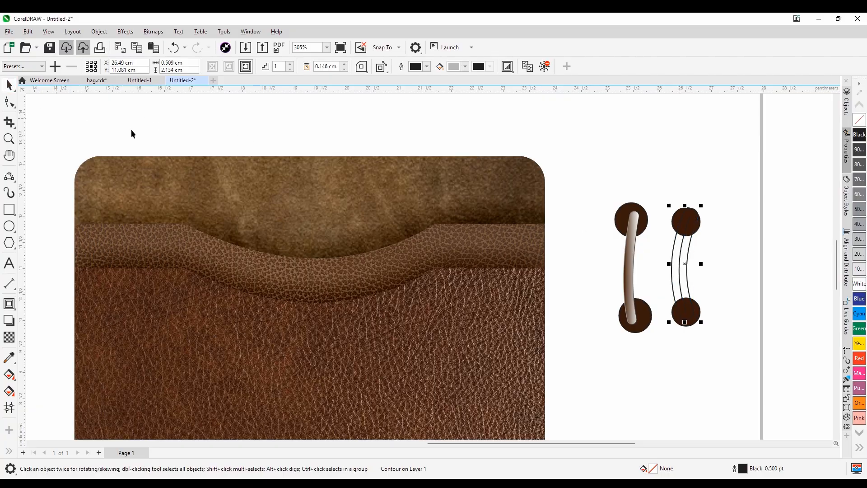
click(617, 184)
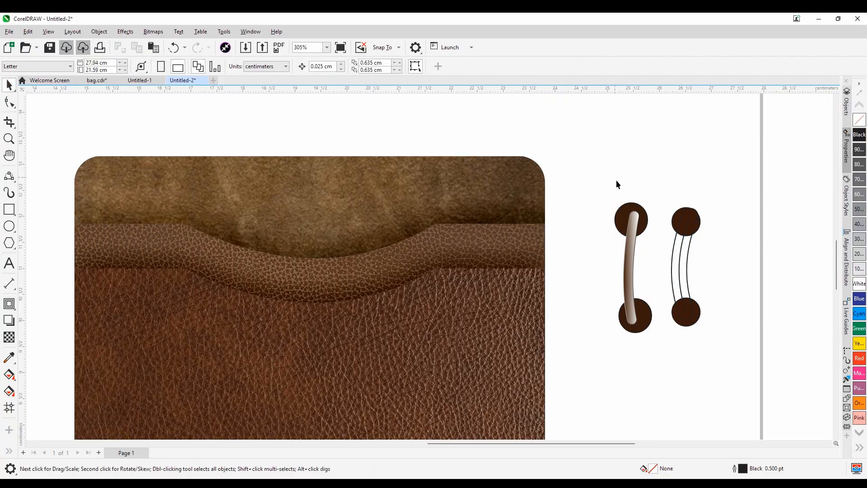
click(672, 268)
right_click(671, 267)
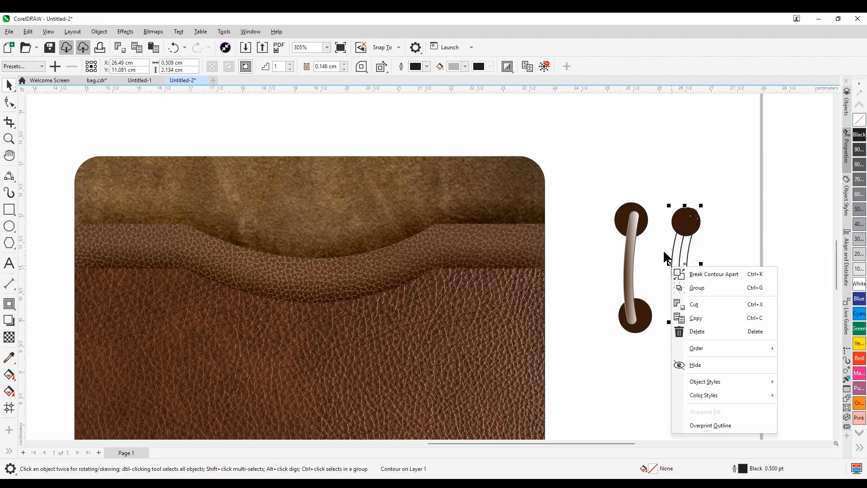
click(664, 252)
scroll(696, 272, up, 2)
click(659, 271)
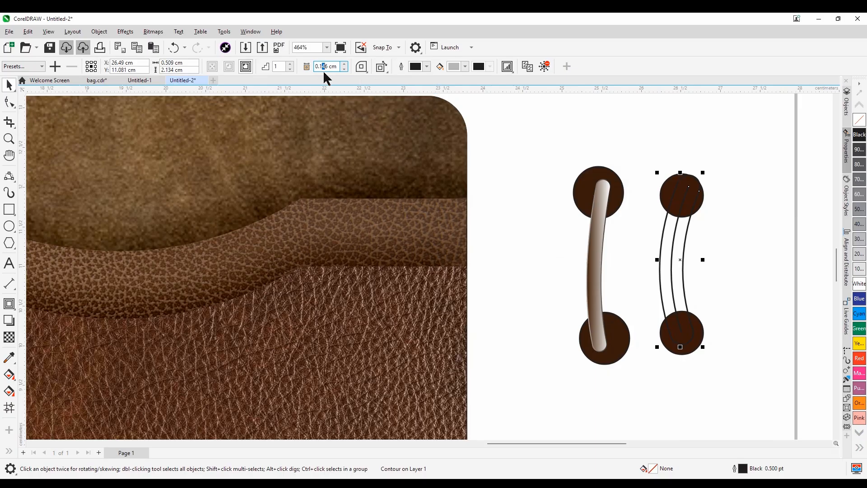
key(Return)
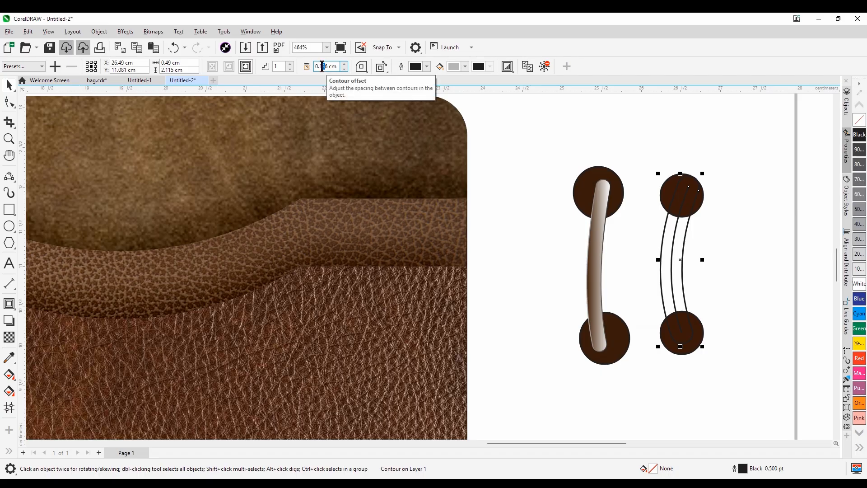
key(Return)
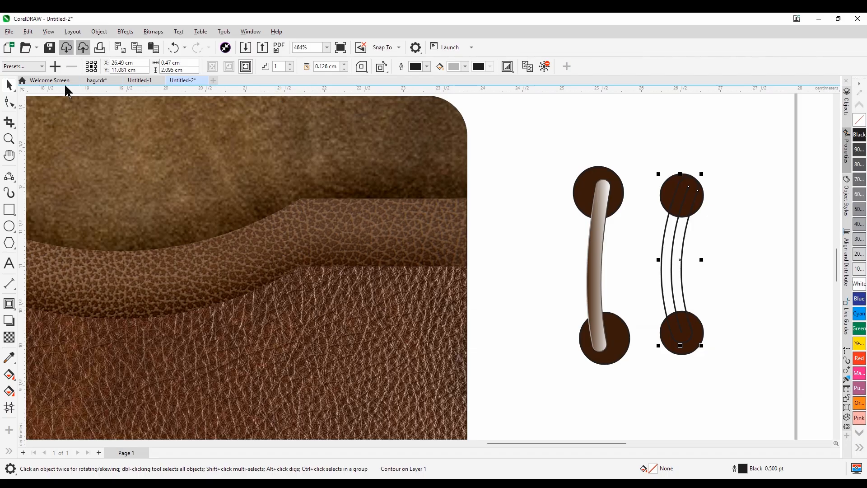
click(574, 225)
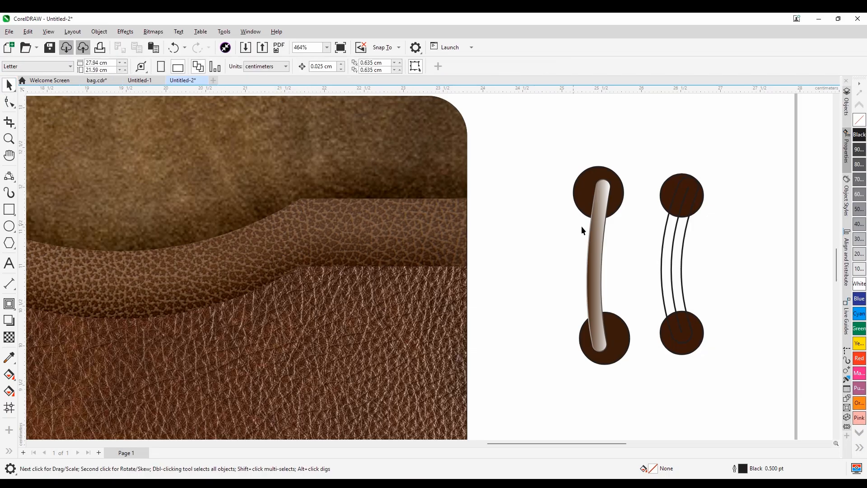
Step: Break the contour apart and delete the original centre curve, keeping only the thread outline
right_click(663, 245)
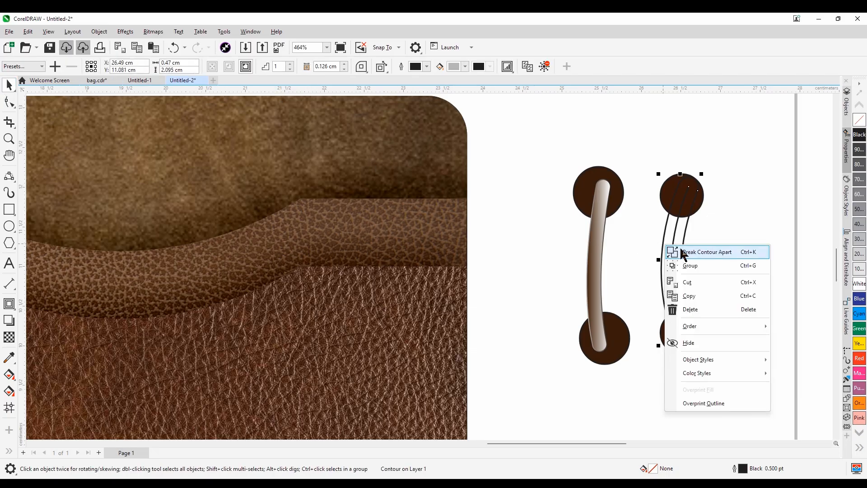
click(681, 253)
click(622, 263)
click(670, 277)
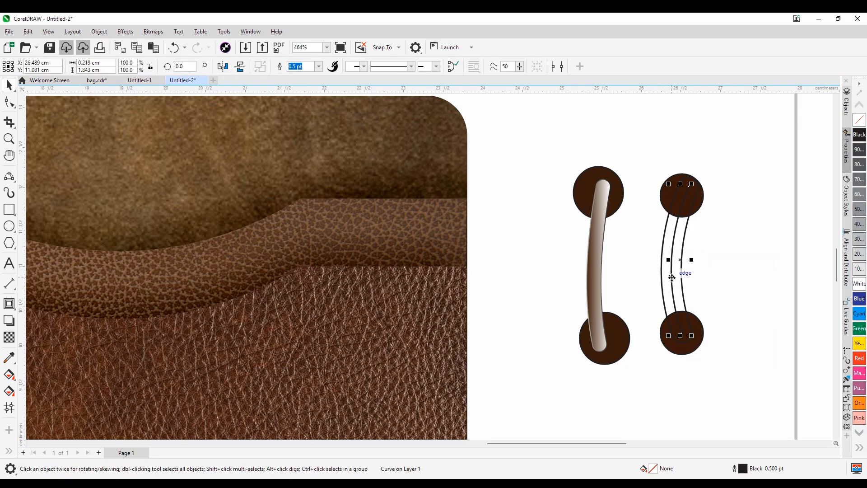
key(Delete)
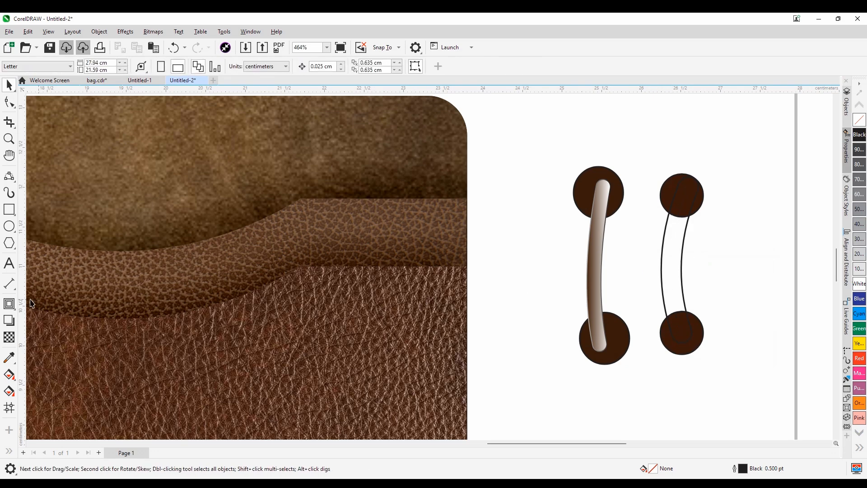
Step: Fill the thread outline with light brown (C39 M51 Y75 K18) sampled from the wallet's back panel
click(9, 357)
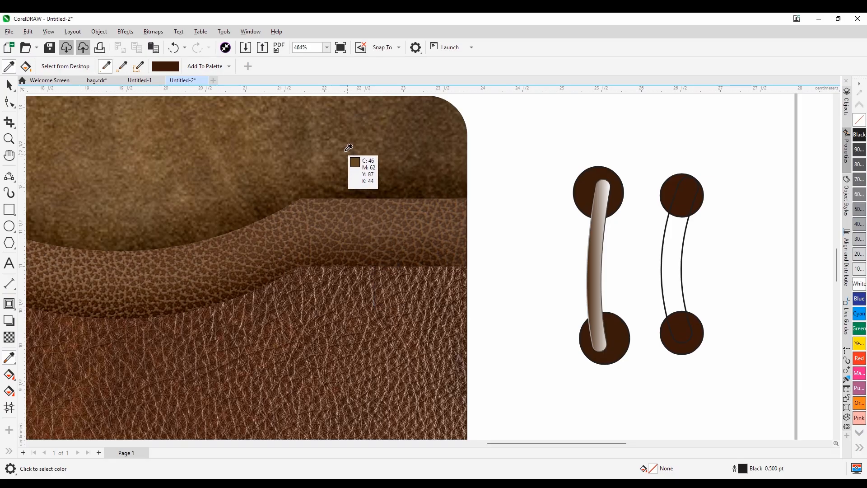
click(138, 136)
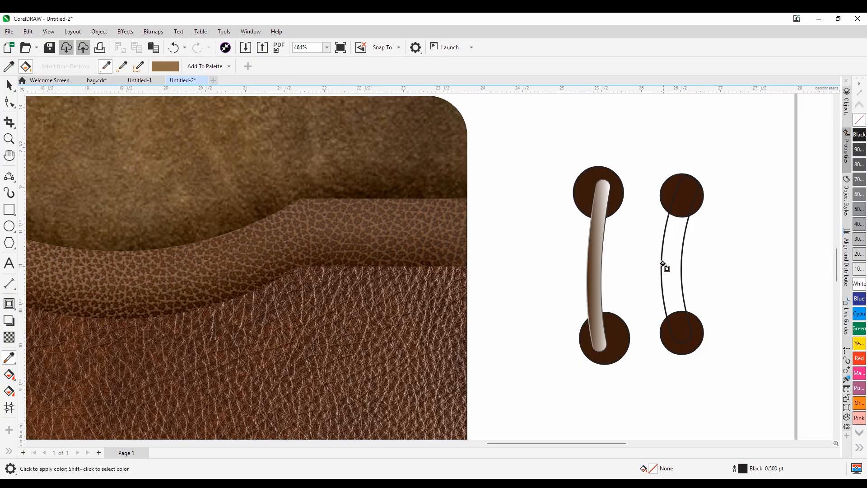
click(663, 264)
click(9, 85)
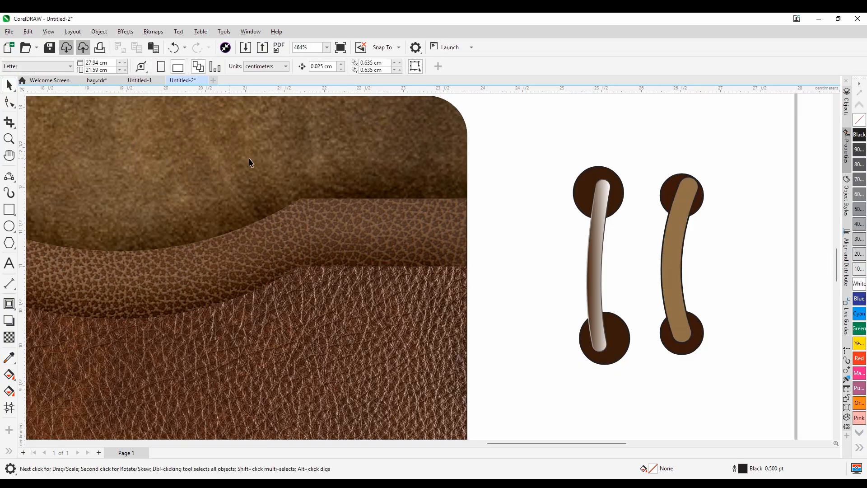
Step: Remove the black outline from the brown thread shape
click(669, 255)
right_click(858, 122)
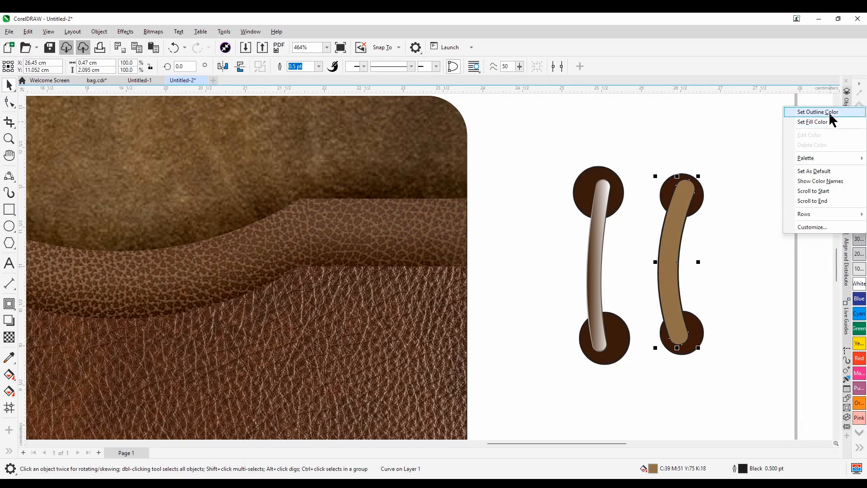
click(828, 112)
key(Escape)
Step: Change the thread's fill to a linear fountain fill ending in dark brown (C44 M58 Y83 K48) sampled from the leather
click(667, 248)
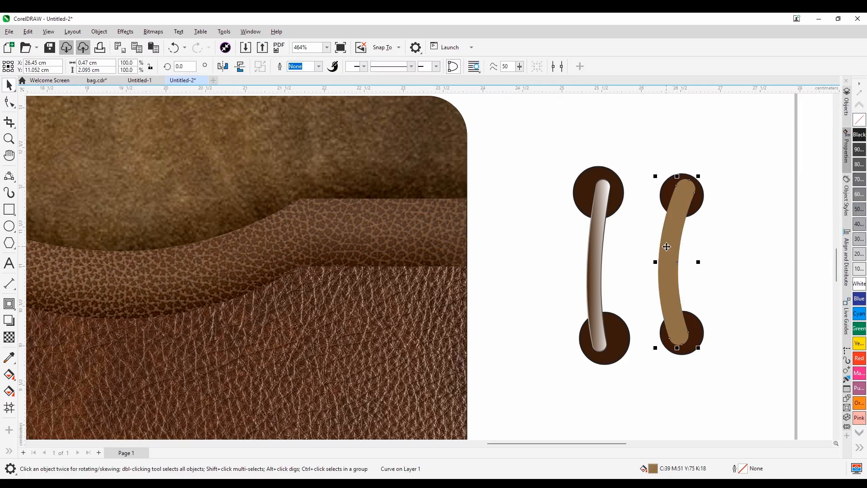
double_click(653, 472)
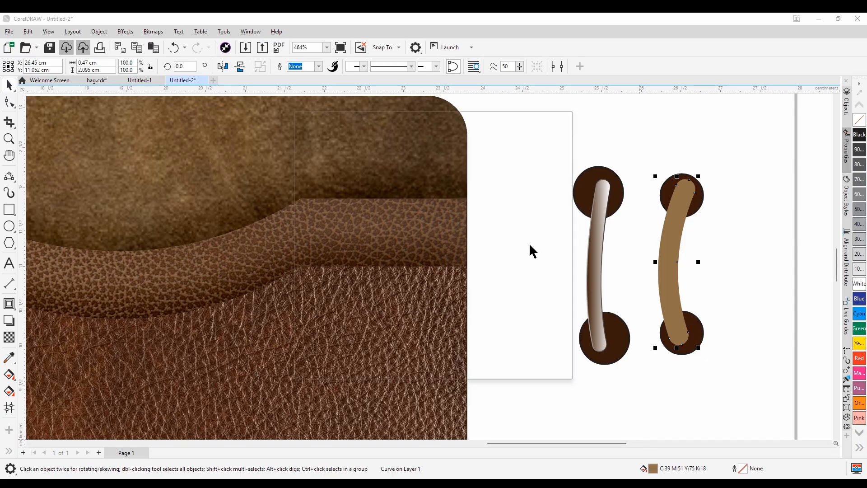
click(334, 139)
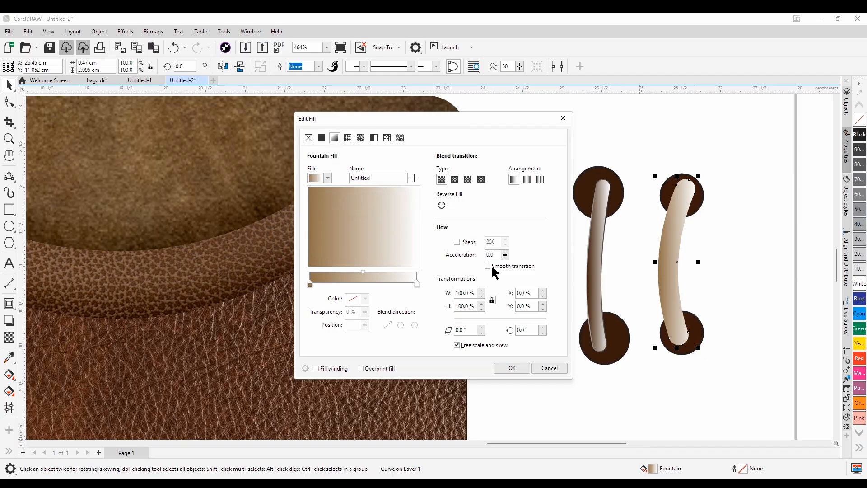
click(417, 283)
click(366, 299)
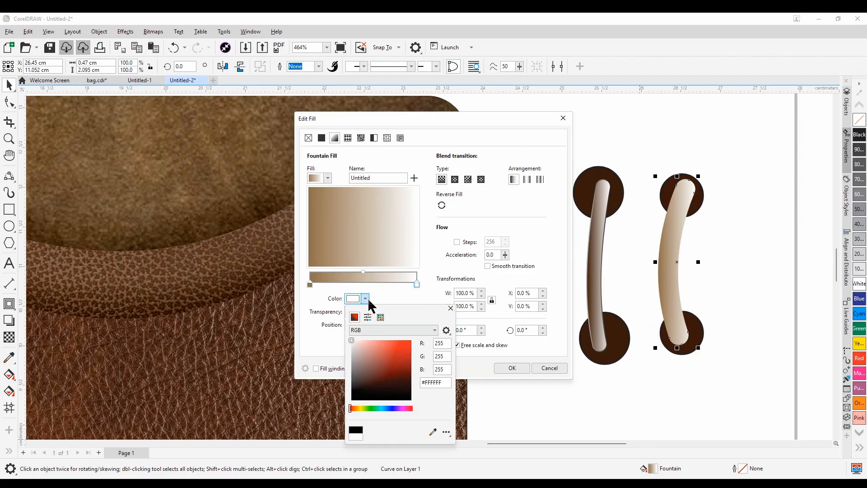
click(431, 432)
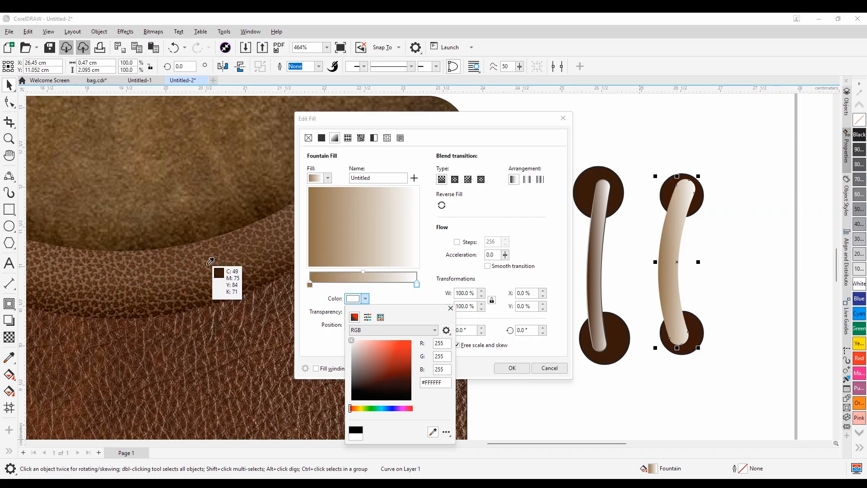
click(162, 231)
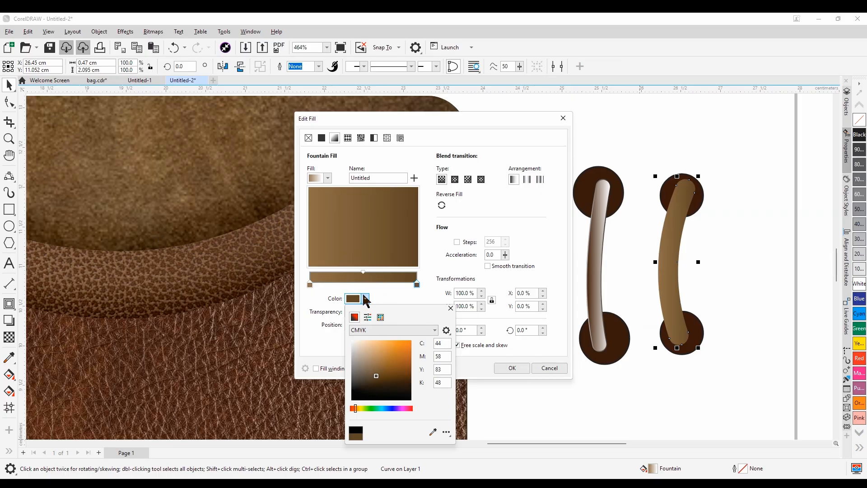
Step: Add a node at 47% in the thread's fountain fill and give it a light beige highlight colour
click(366, 299)
double_click(360, 284)
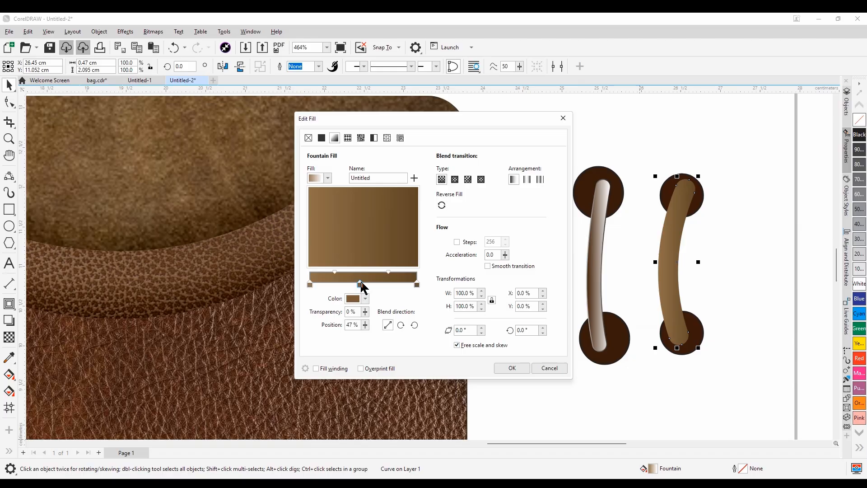
click(365, 299)
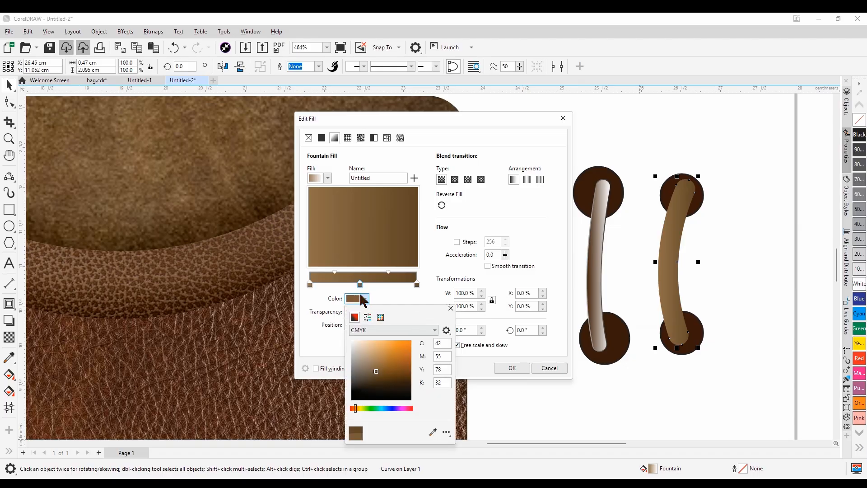
click(360, 344)
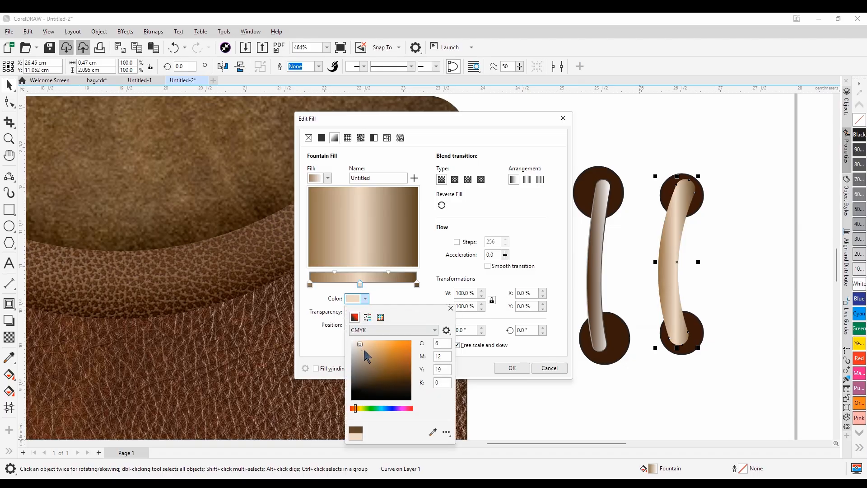
drag(361, 346, 366, 351)
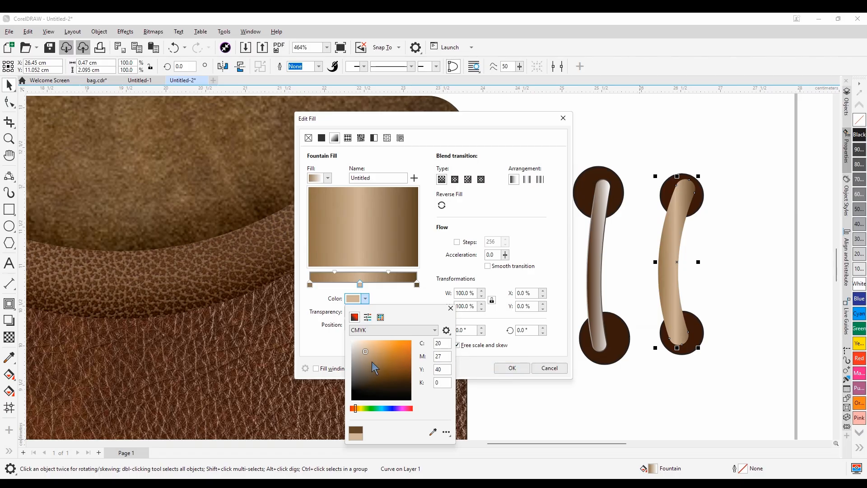
click(370, 360)
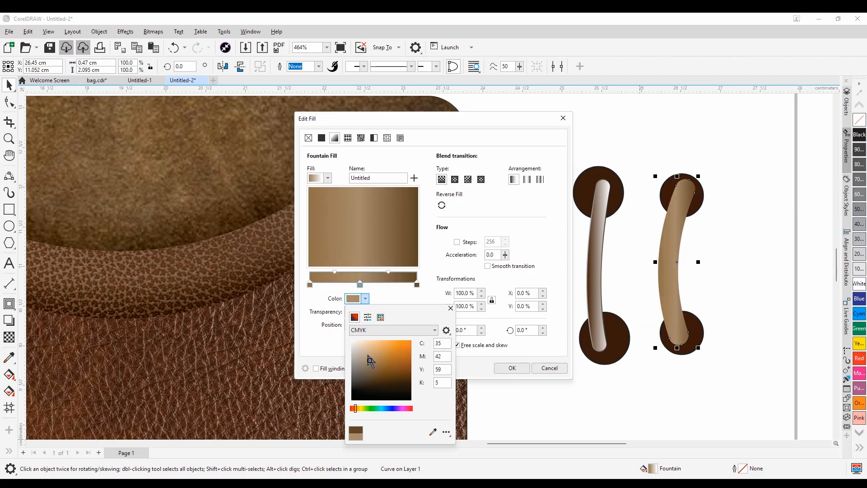
drag(370, 360, 361, 352)
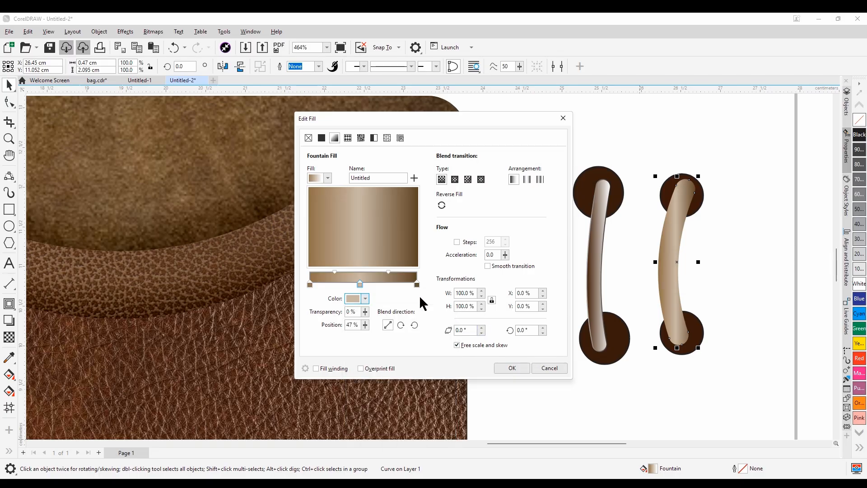
click(450, 308)
Step: Rotate the thread's fountain fill by 70 degrees
drag(526, 331, 509, 334)
text(70)
click(471, 330)
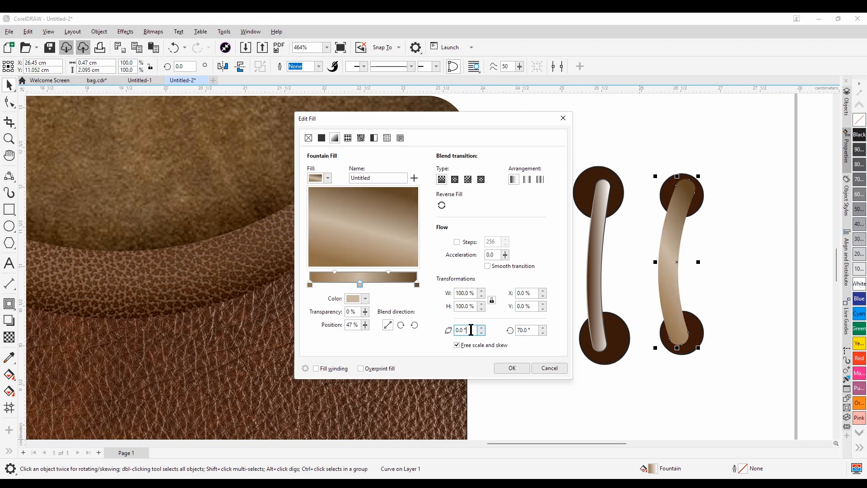
Step: Lighten the middle node of the thread's fountain fill to C10 M10 Y13 K0 and apply the fill
drag(534, 330, 441, 331)
click(360, 284)
click(365, 300)
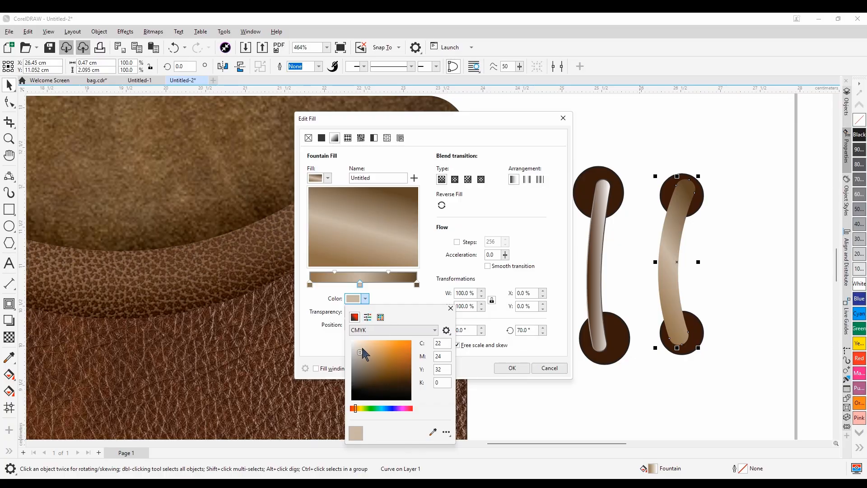
drag(357, 346, 355, 347)
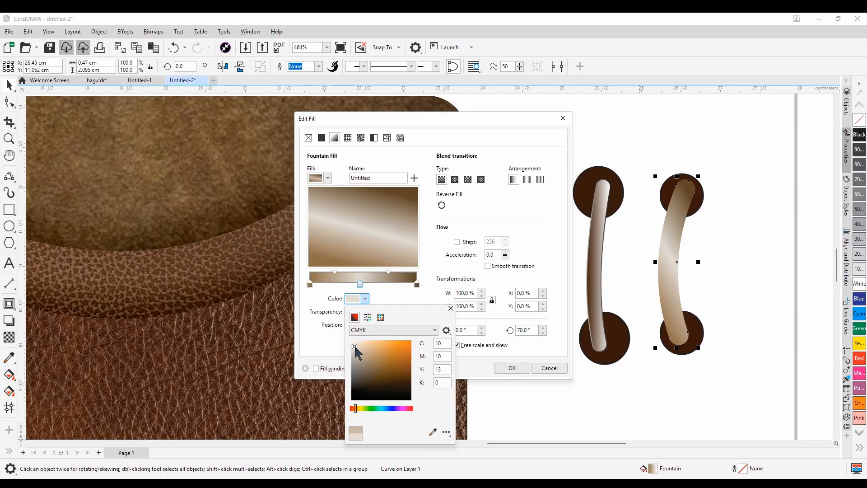
click(481, 363)
click(500, 365)
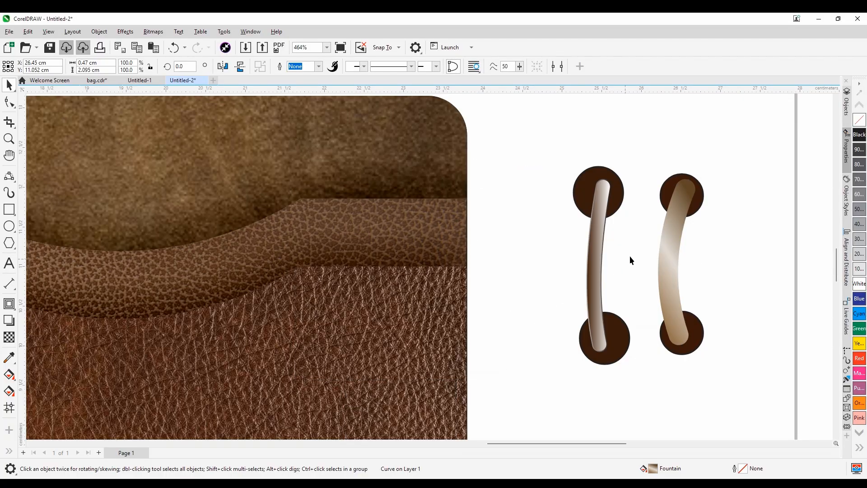
Step: Scale the beige thread with its two holes down to about 0.13 × 0.52 cm and place it on the pocket band's right end
scroll(630, 256, down, 2)
drag(645, 342, 644, 342)
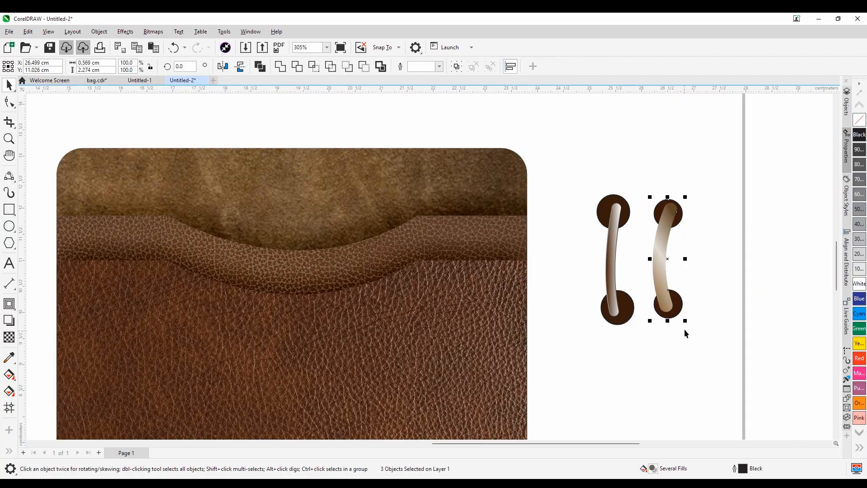
drag(685, 321, 662, 293)
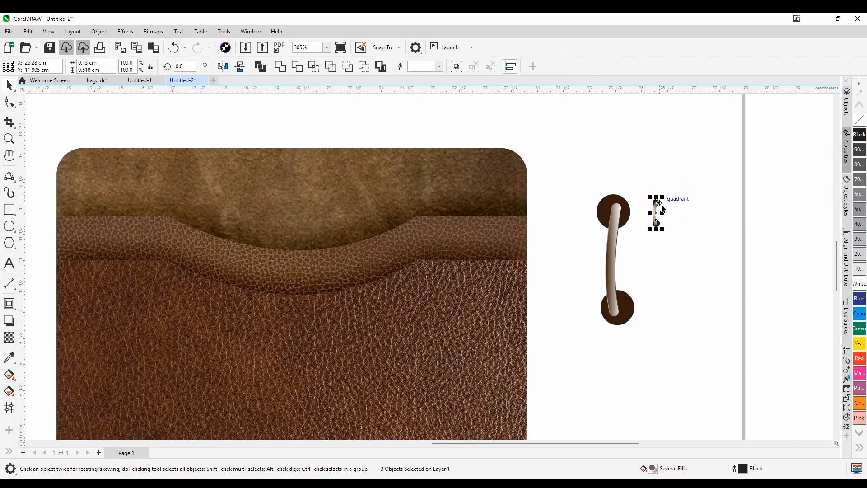
drag(656, 211, 497, 287)
click(535, 273)
scroll(524, 232, up, 1)
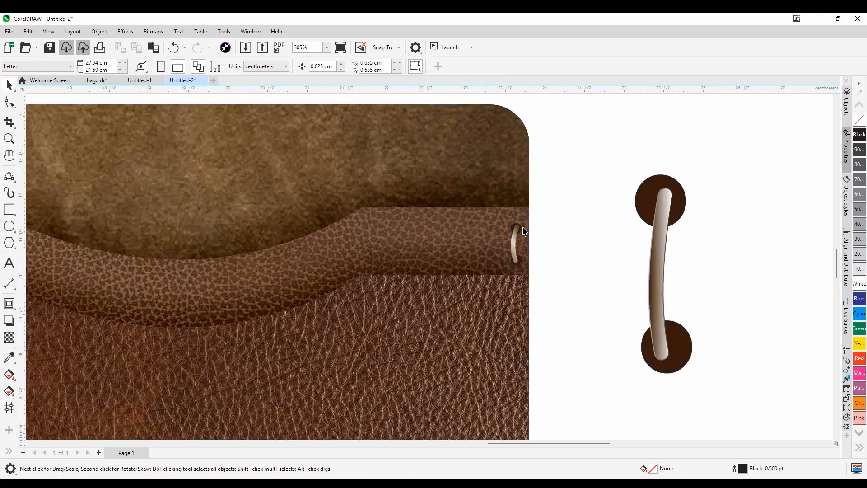
Step: Shrink the small stitch on the pocket band's right end further, to about 0.09 × 0.36 cm
scroll(524, 232, up, 4)
click(519, 236)
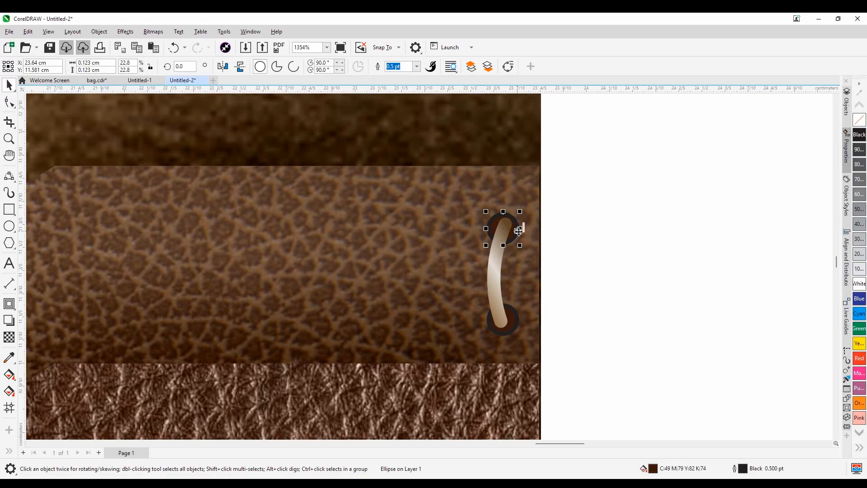
scroll(568, 232, down, 1)
click(580, 233)
scroll(580, 232, down, 1)
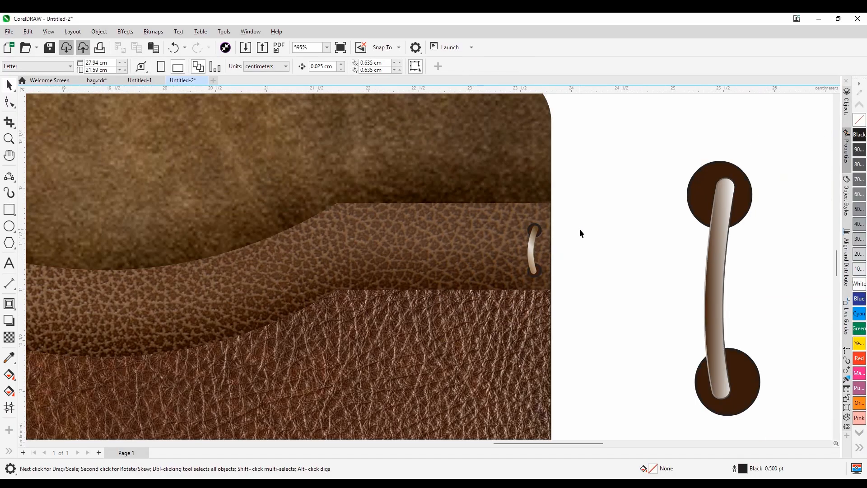
scroll(579, 227, down, 3)
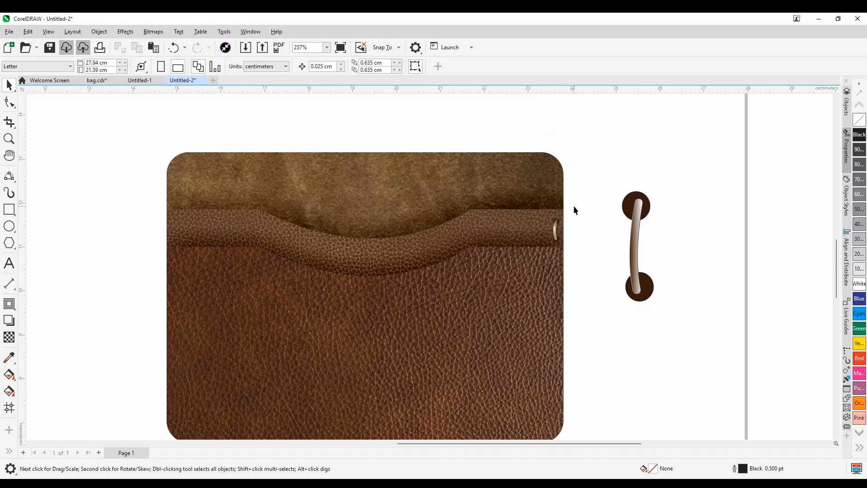
drag(574, 205, 559, 237)
scroll(550, 236, up, 1)
scroll(555, 232, up, 2)
scroll(544, 214, down, 3)
scroll(547, 218, down, 2)
click(575, 204)
Step: Group the small stitch's thread and its two holes
drag(573, 191, 528, 239)
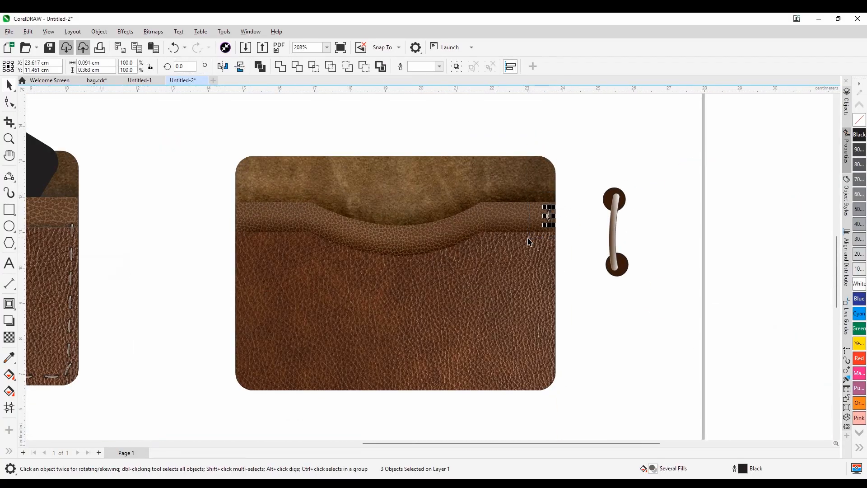
key(ctrl+g)
scroll(545, 215, up, 2)
drag(544, 216, 540, 245)
right_click(540, 245)
click(574, 248)
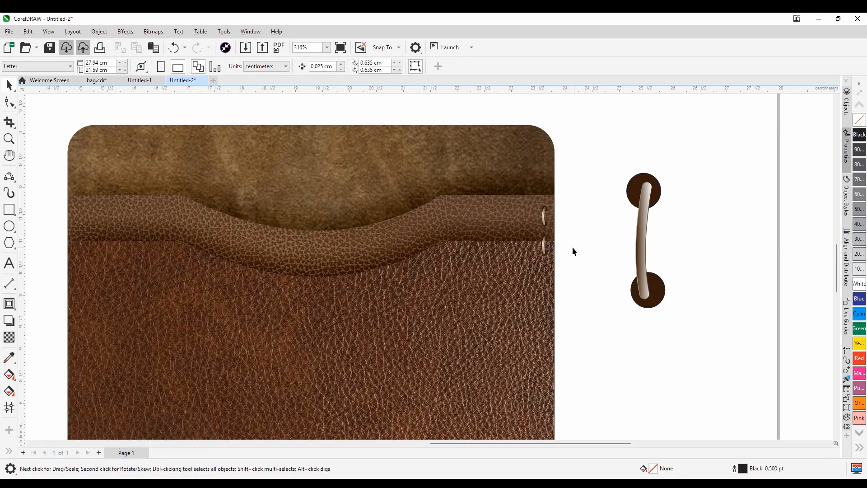
key(ctrl+z)
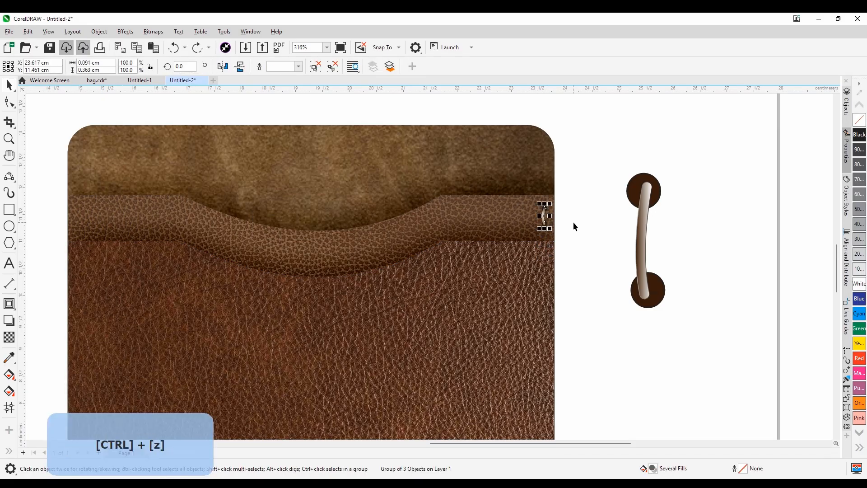
Step: Delete the large reference stitch beside the wallet
drag(589, 154, 676, 340)
key(Delete)
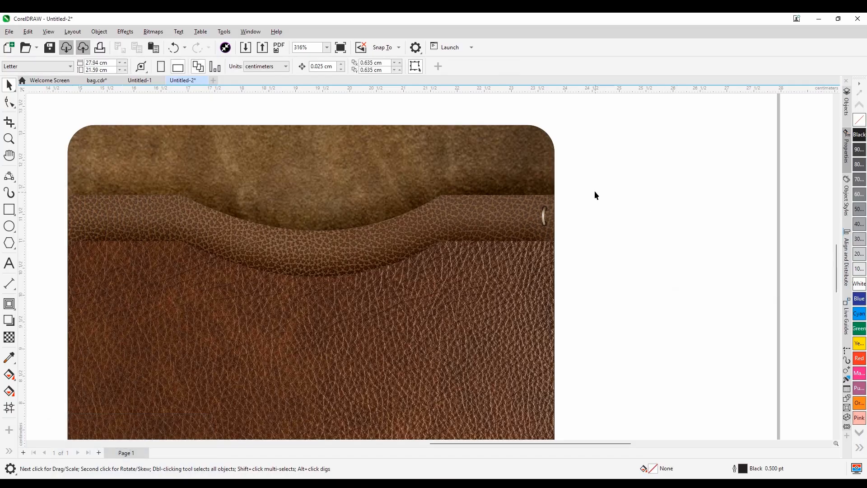
Step: Copy the grouped stitch straight down at about 0.59 cm spacing and repeat it to make eight copies along the wallet's right edge
drag(595, 190, 523, 245)
drag(541, 217, 537, 251)
right_click(538, 251)
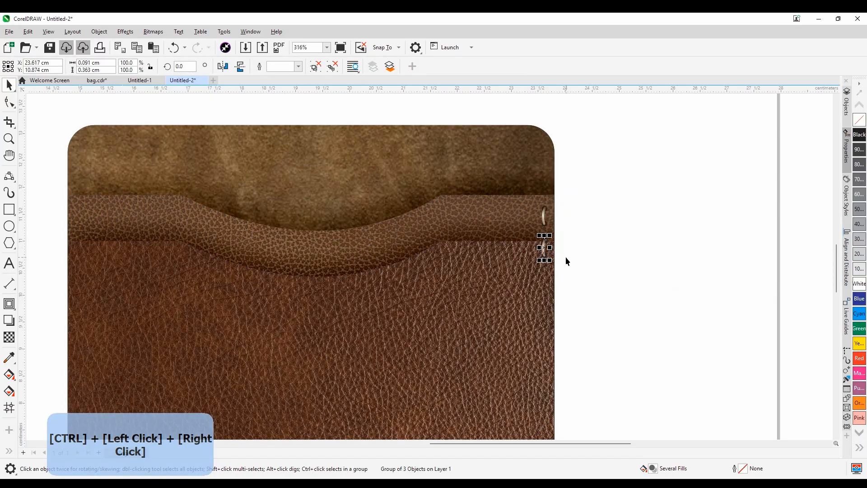
key(ctrl+d)
key(ctrl+d)
key(ctrl+d)
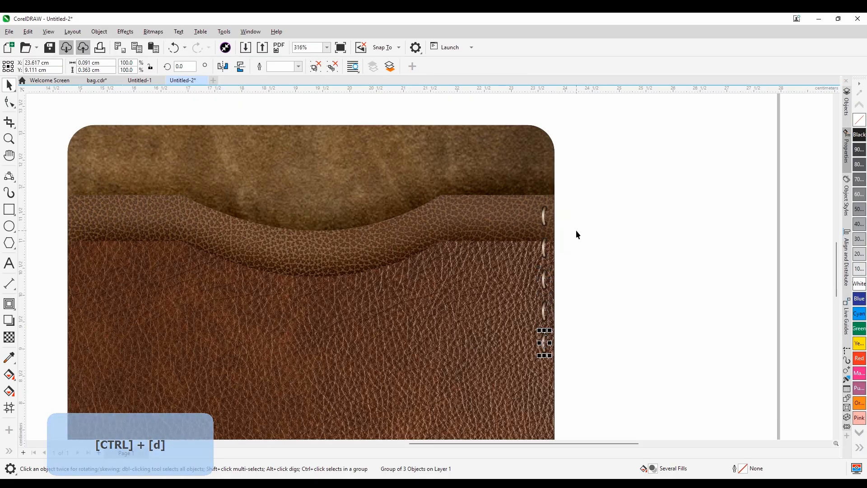
scroll(576, 234, down, 1)
key(ctrl+d)
key(ctrl+d)
key(ctrl+d)
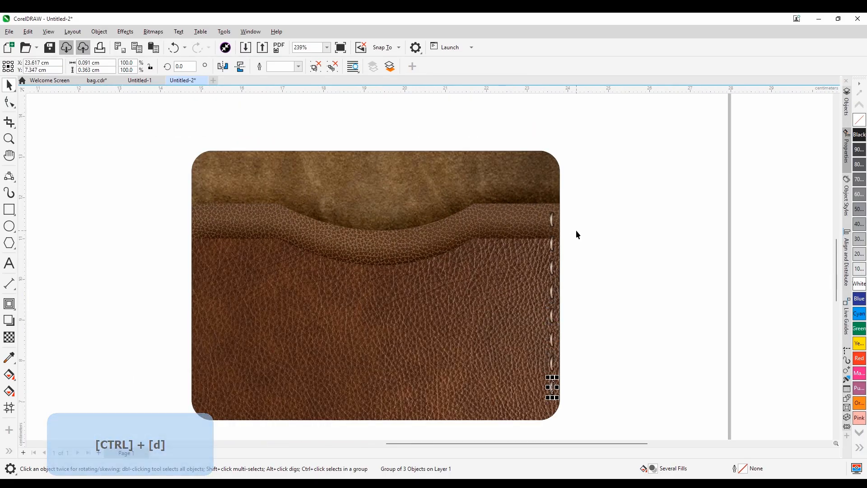
key(ctrl+d)
scroll(576, 264, down, 1)
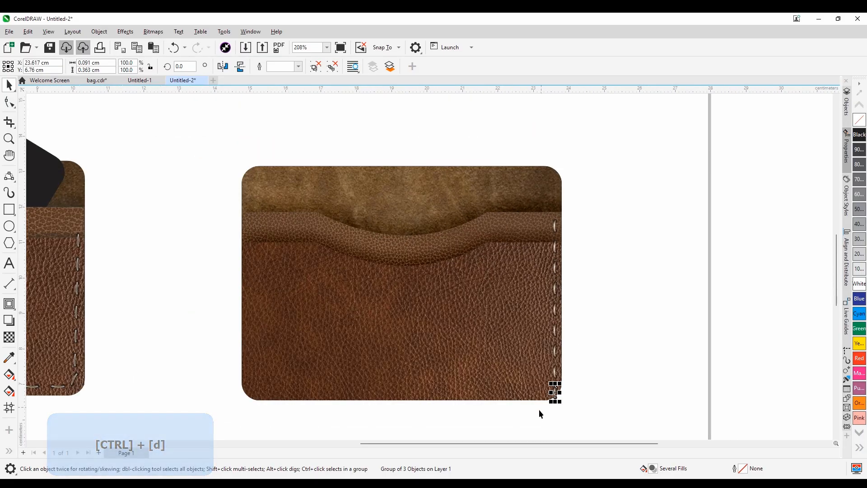
Step: Copy the whole right-hand column of stitches horizontally to the wallet's left edge
drag(585, 220, 538, 397)
drag(555, 311, 252, 309)
right_click(251, 309)
click(290, 418)
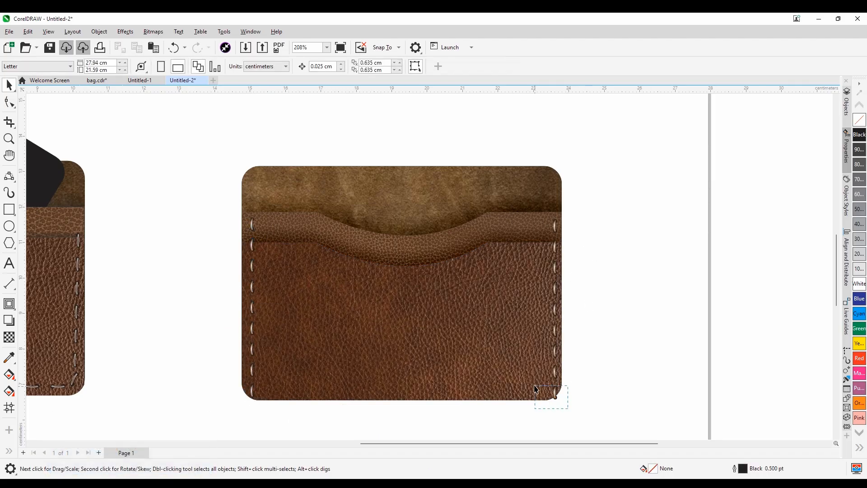
drag(535, 390, 529, 368)
scroll(557, 389, up, 3)
key(ctrl+z)
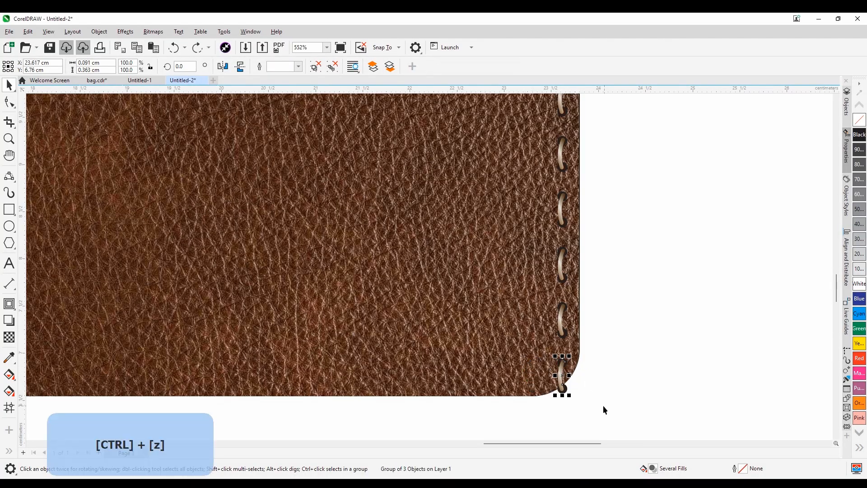
Step: Copy the right column's lowest stitch inward to X 23.333, Y 6.849 cm and delete the original at the corner
drag(562, 388, 535, 368)
right_click(535, 368)
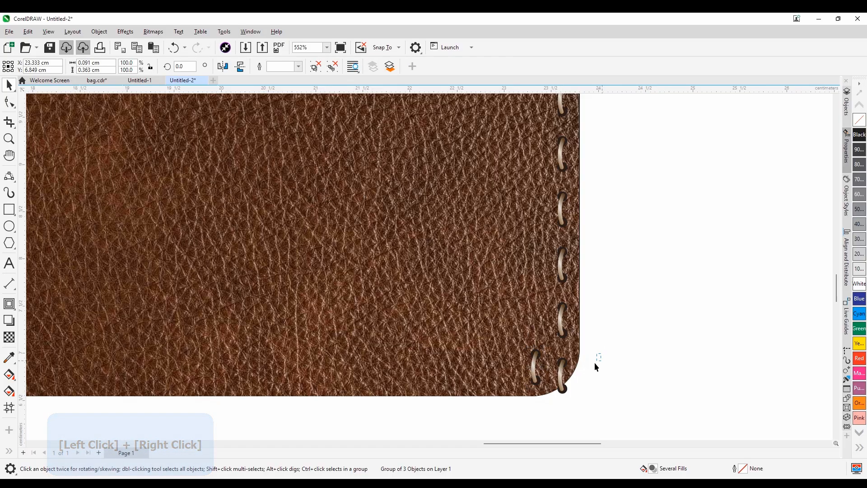
drag(594, 366, 496, 340)
key(Delete)
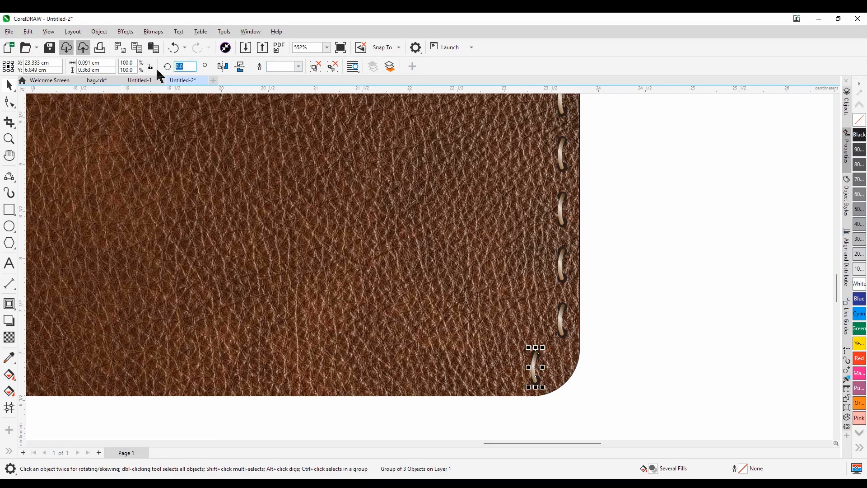
Step: Rotate the copied stitch near the bottom-right corner by 90 degrees
text(90)
key(Return)
scroll(595, 326, down, 3)
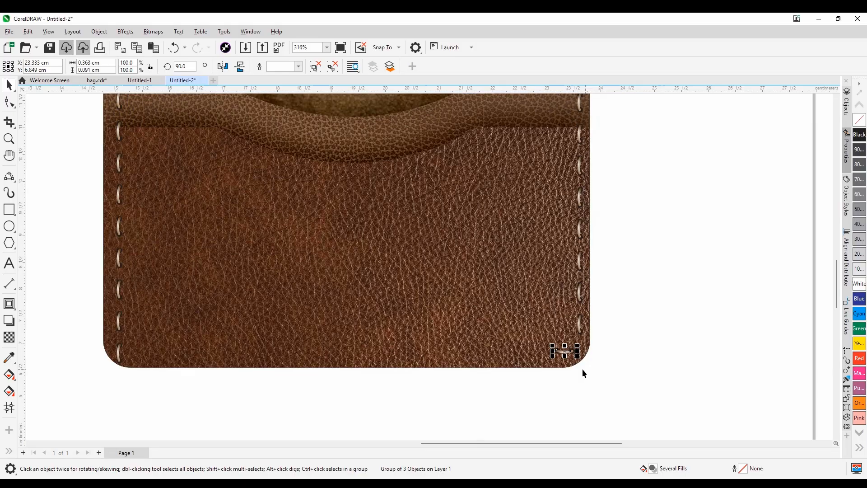
Step: Copy the horizontal stitch leftward at about 0.69 cm spacing and repeat it to make eleven copies along the wallet's bottom edge
drag(561, 351, 523, 354)
ctrl+right_click(523, 354)
key(ctrl+d)
key(ctrl+d)
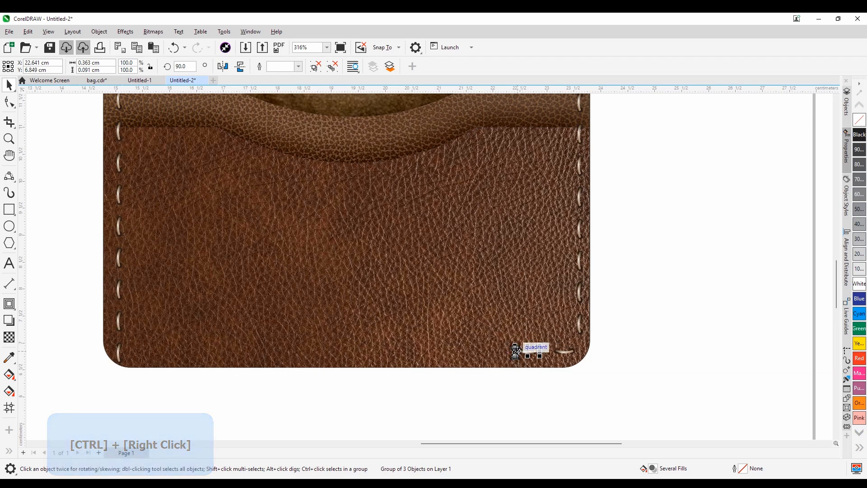
key(ctrl+d)
key(ctrl+d)
key(ctrl+d)
key(ctrl+d)
key(ctrl+d)
key(ctrl+d)
key(ctrl+d)
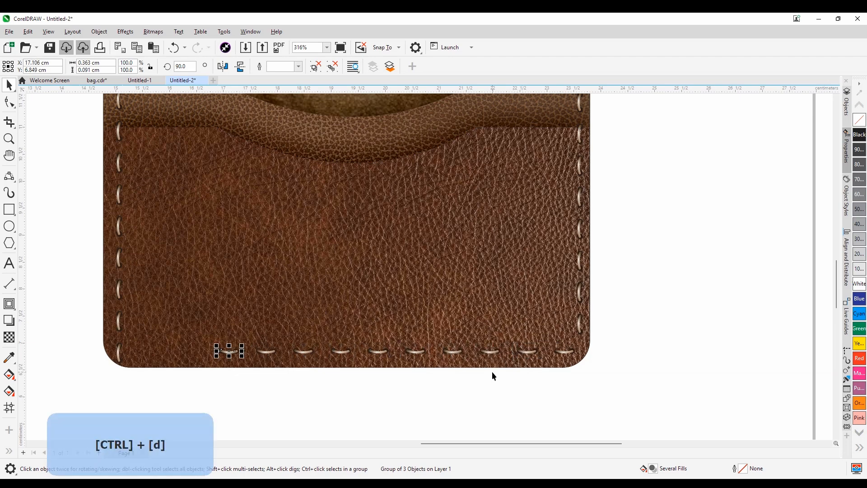
key(ctrl+d)
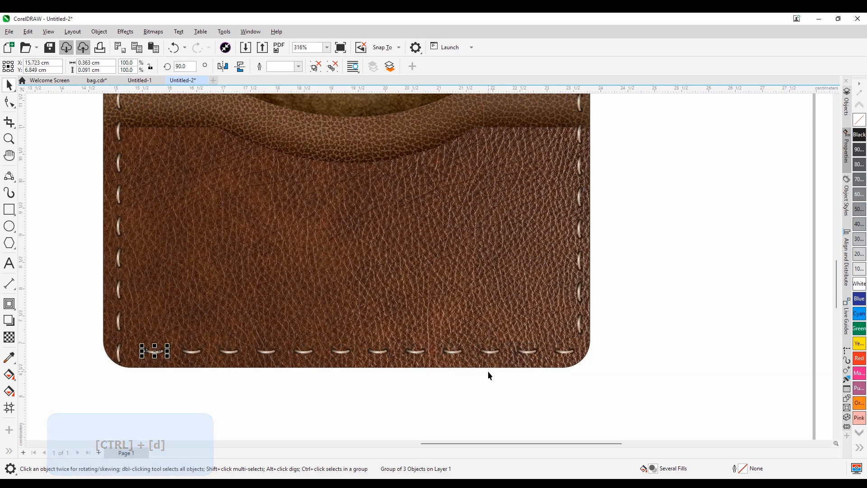
Step: Shift the whole bottom row of twelve stitches left so its centre is at X 19.294 cm
scroll(557, 364, down, 1)
drag(582, 385, 192, 337)
scroll(196, 351, up, 2)
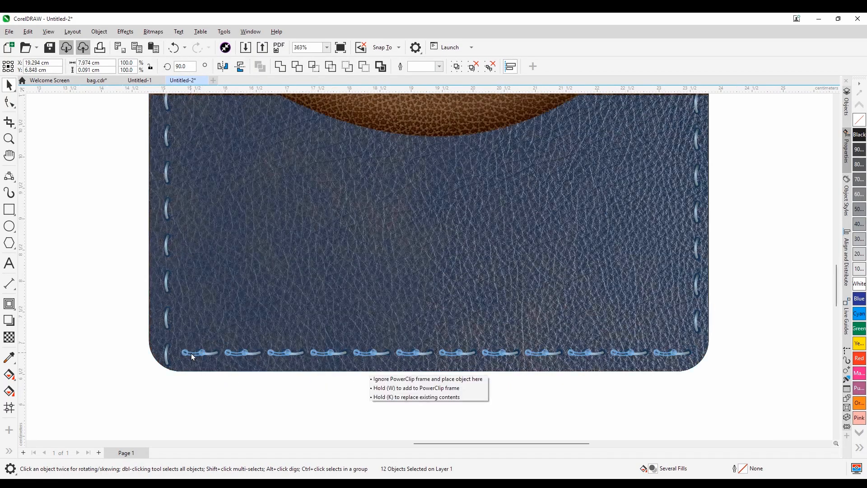
Step: Rotate the left column's lowest stitch to about 28.35 degrees and position it along the bottom-left rounded corner
drag(127, 338, 178, 356)
scroll(167, 358, up, 1)
click(114, 331)
drag(125, 315, 182, 345)
scroll(167, 338, up, 3)
scroll(180, 346, down, 2)
scroll(180, 345, down, 6)
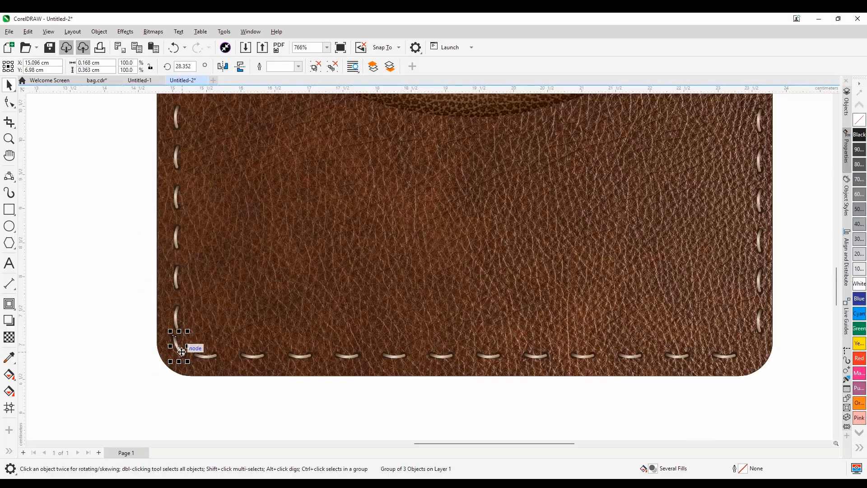
Step: Copy the right column's lowest stitch below it and rotate the copy to follow the bottom-right rounded corner
scroll(635, 381, up, 1)
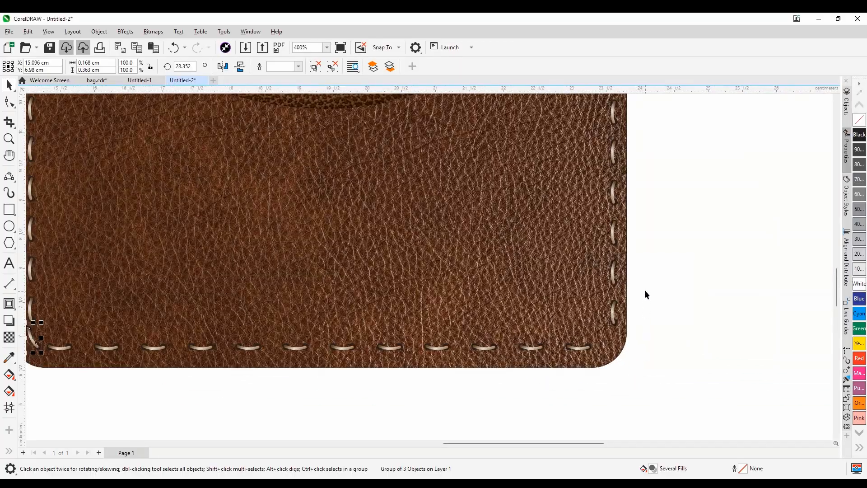
scroll(612, 315, up, 2)
drag(604, 333, 609, 387)
right_click(609, 365)
click(609, 365)
click(638, 370)
scroll(628, 378, down, 2)
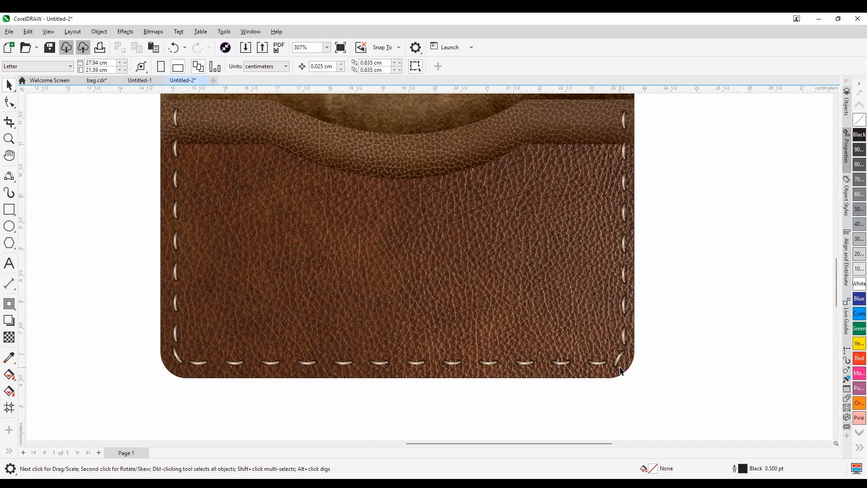
Step: Nudge the bottom row of stitches down to Y 6.797 cm
drag(608, 384, 191, 348)
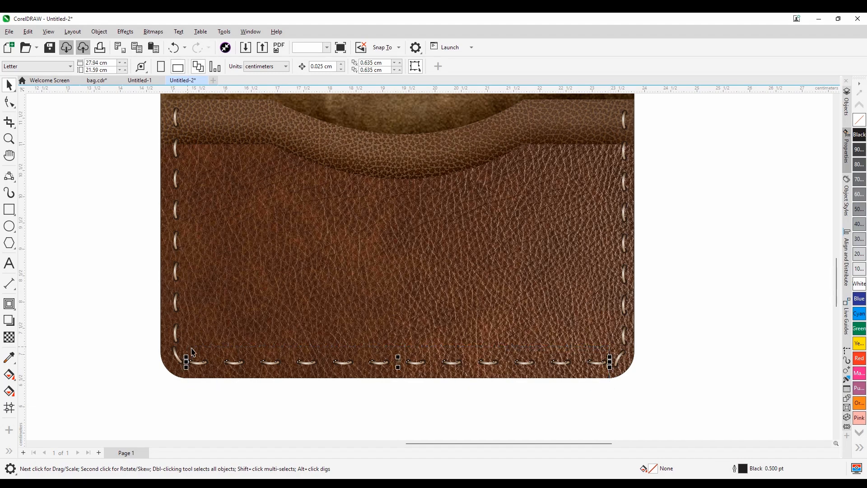
key(Down)
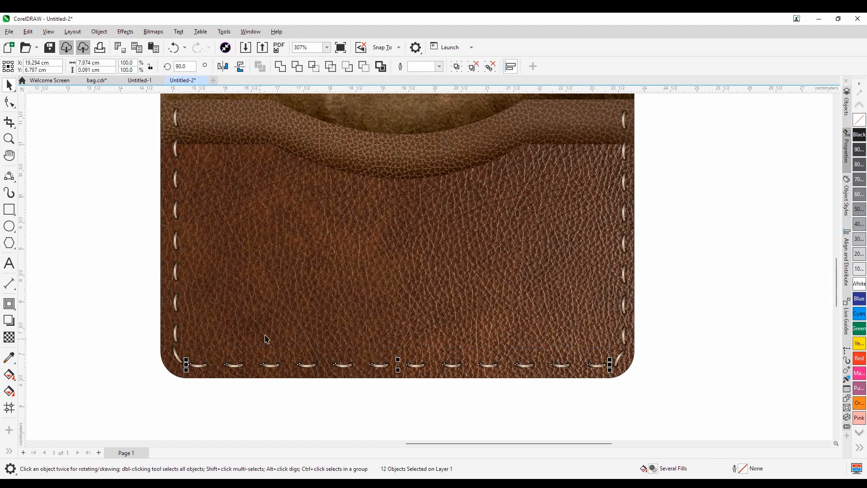
scroll(308, 373, down, 3)
click(327, 400)
scroll(216, 315, up, 2)
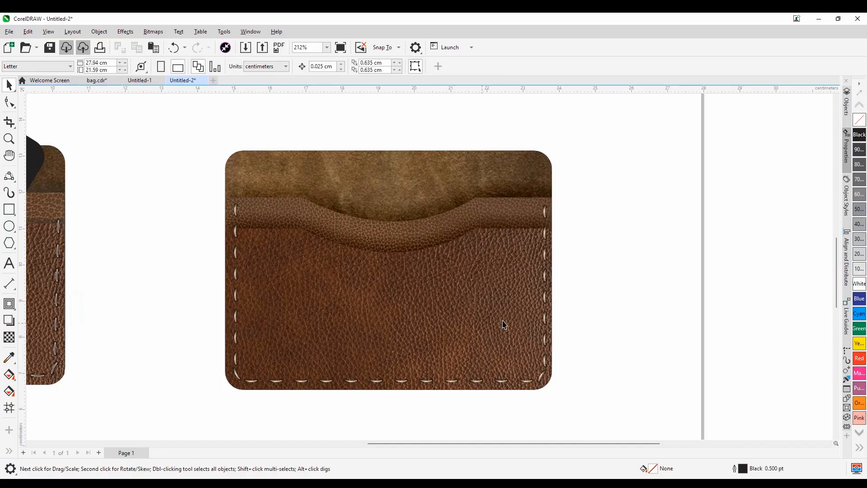
scroll(505, 325, down, 1)
scroll(571, 323, down, 1)
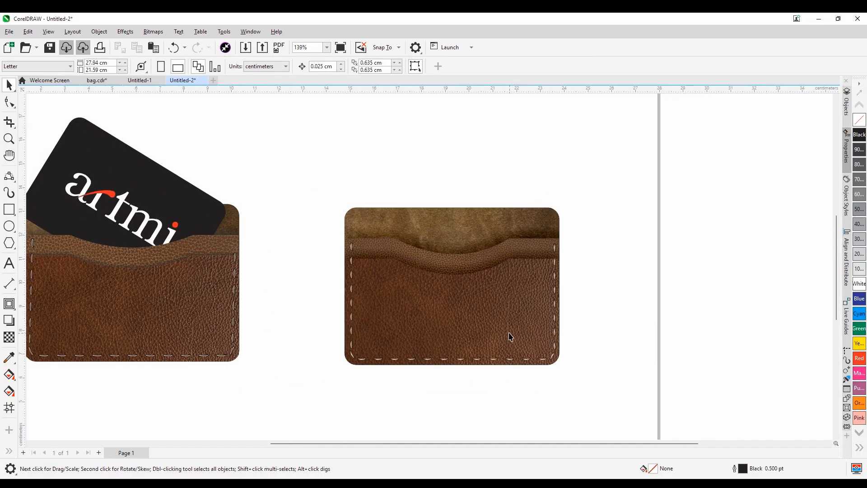
scroll(480, 299, up, 1)
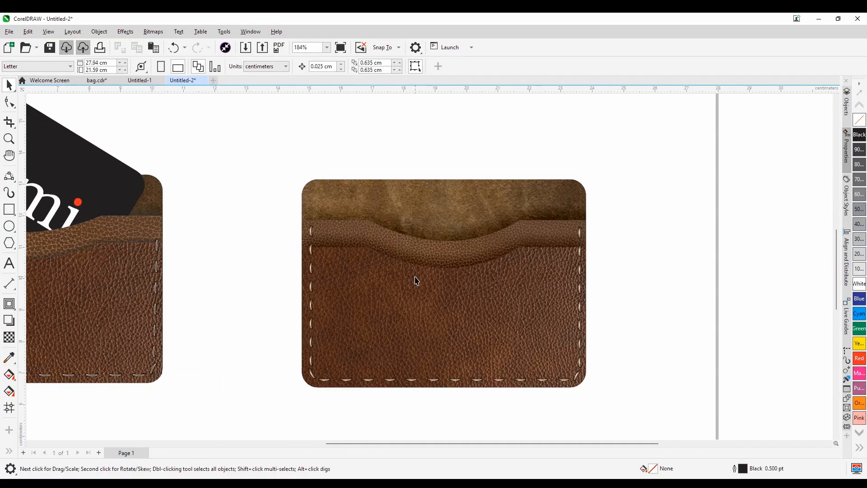
scroll(481, 289, down, 1)
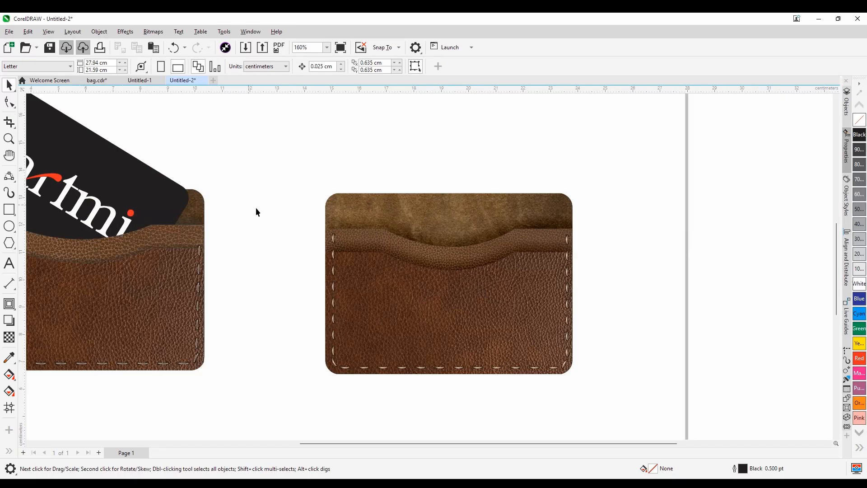
Step: Copy the black artmi card from the reference wallet onto the new wallet and send the copy to the back
scroll(256, 211, down, 2)
drag(205, 220, 416, 224)
right_click(407, 188)
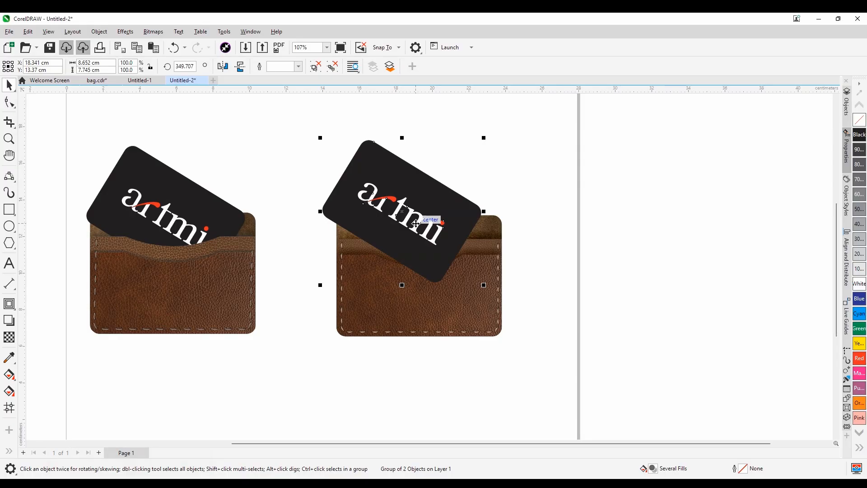
key(shift+Page_Down)
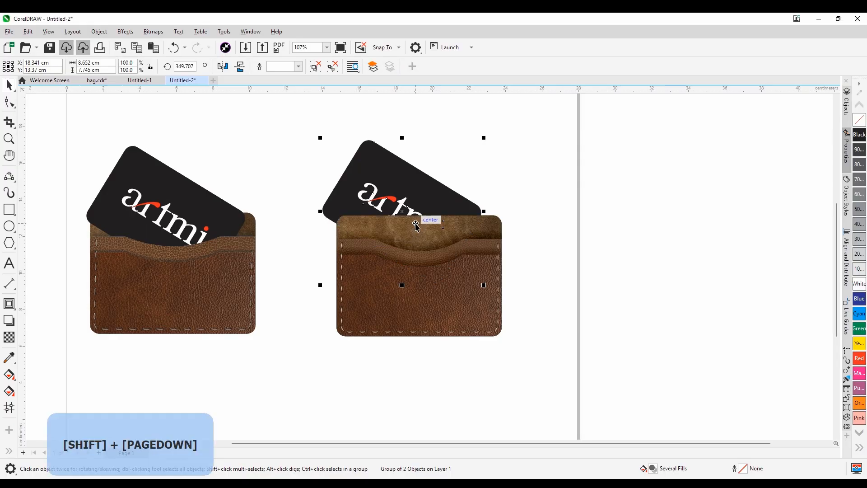
Step: Send the new wallet's textured back panel behind the artmi card so the card sits between the panels
click(494, 222)
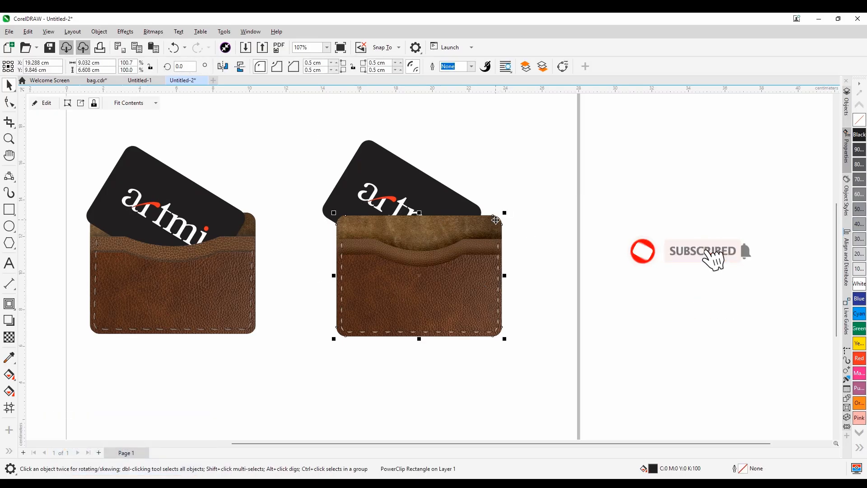
key(shift+Page_Down)
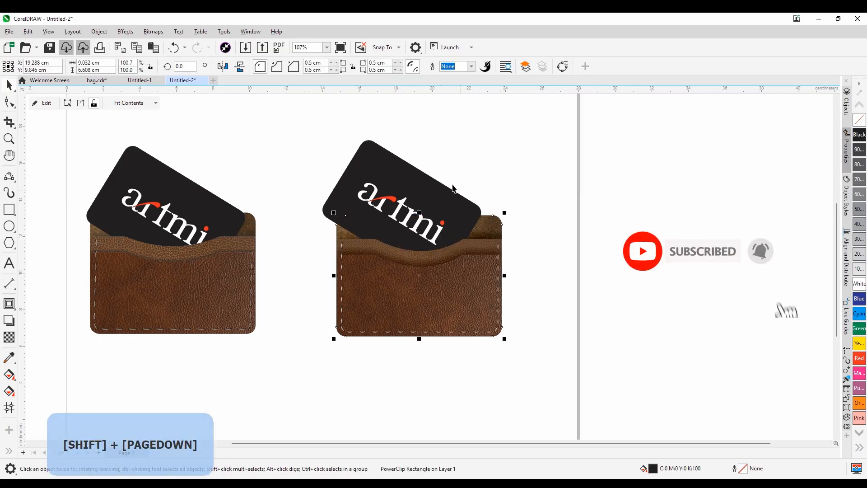
click(314, 132)
Step: Move the artmi card slightly right and down so it sits inside the new wallet's pocket
click(384, 181)
scroll(390, 186, up, 1)
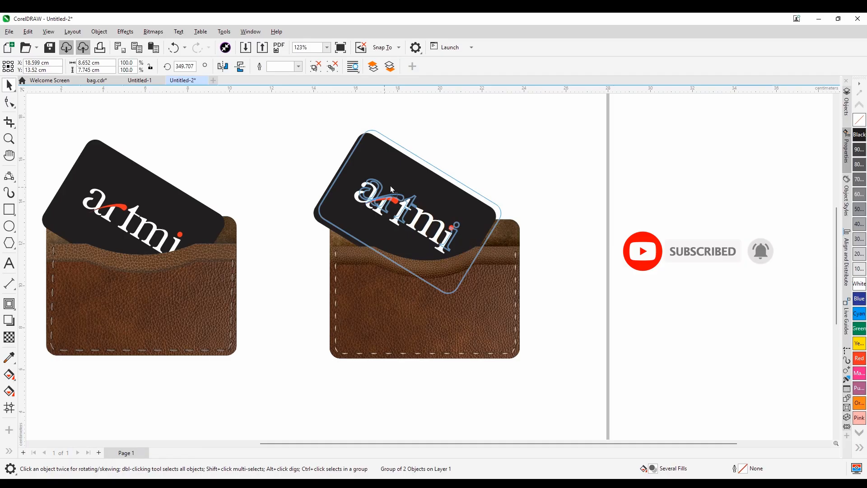
drag(390, 186, 407, 194)
click(504, 160)
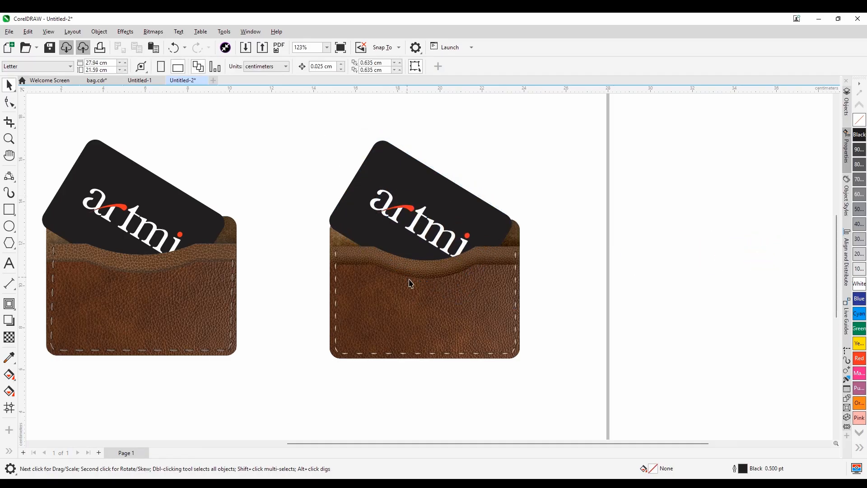
Step: Examine the new wallet's card, leather panels and stitching up close and compare it with the reference wallet
scroll(411, 283, up, 2)
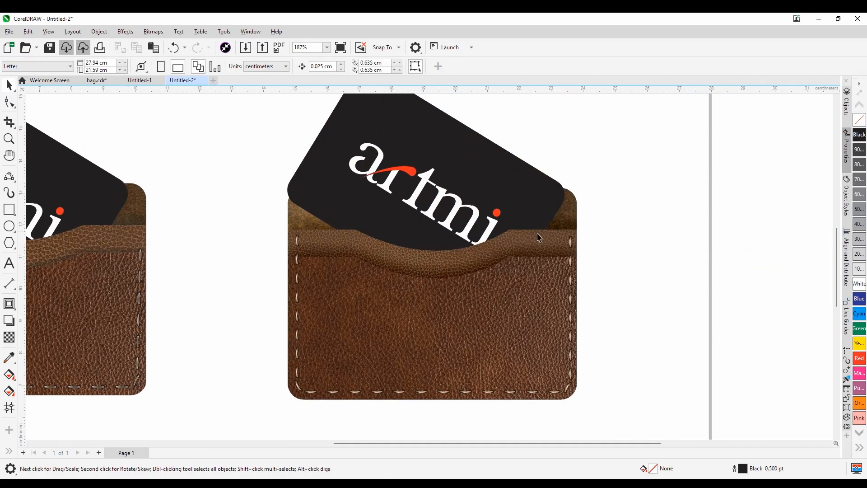
scroll(479, 325, down, 3)
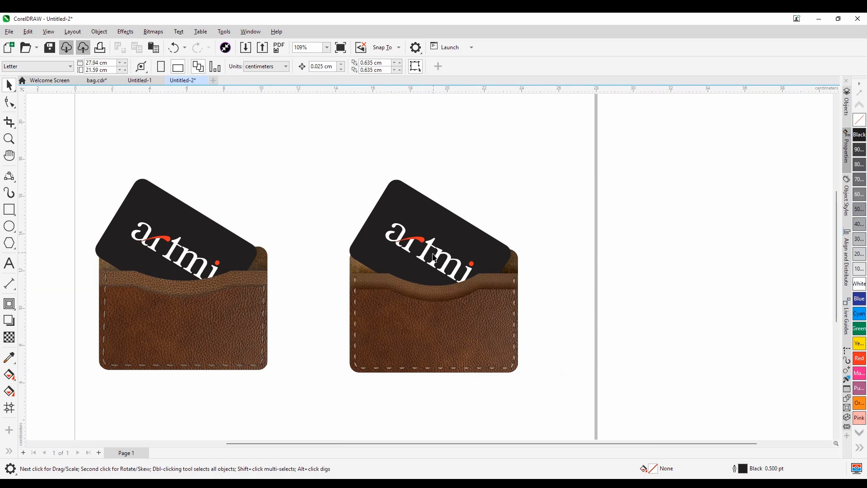
scroll(474, 336, up, 1)
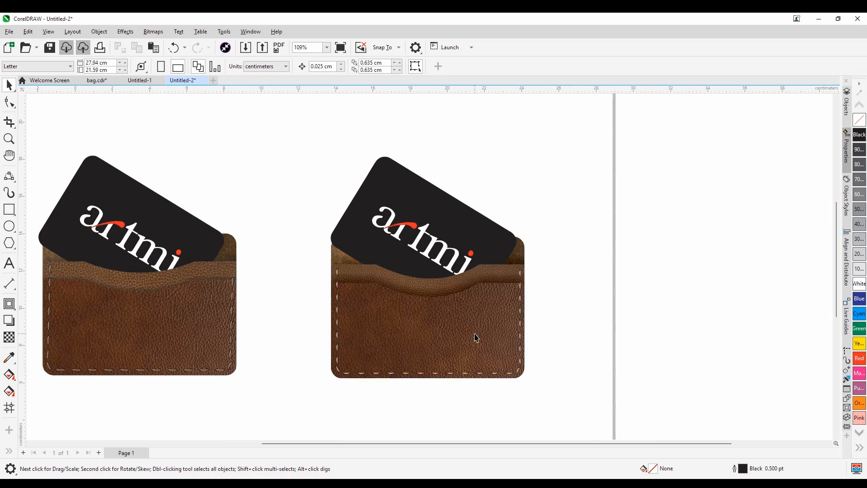
scroll(452, 354, up, 1)
scroll(487, 355, up, 3)
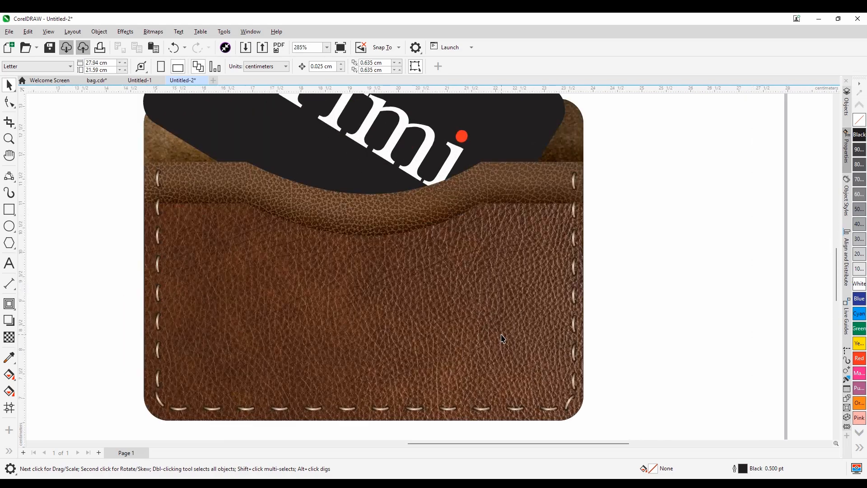
scroll(588, 377, down, 1)
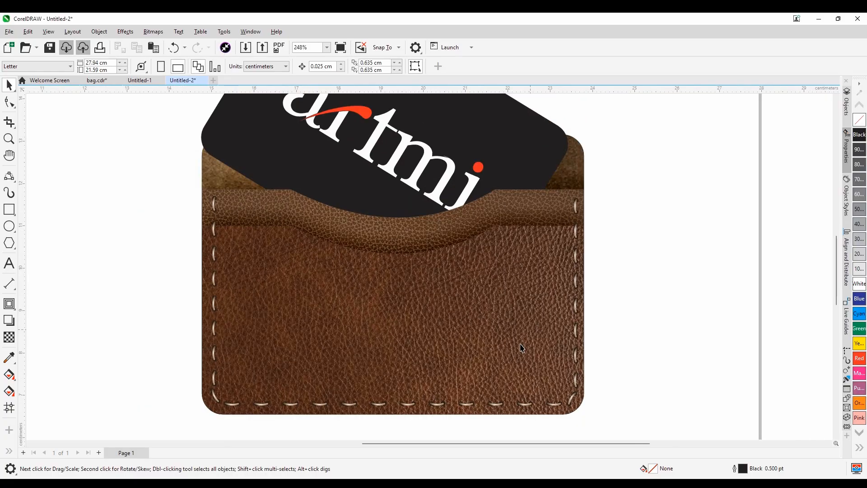
scroll(519, 348, down, 1)
scroll(516, 351, down, 3)
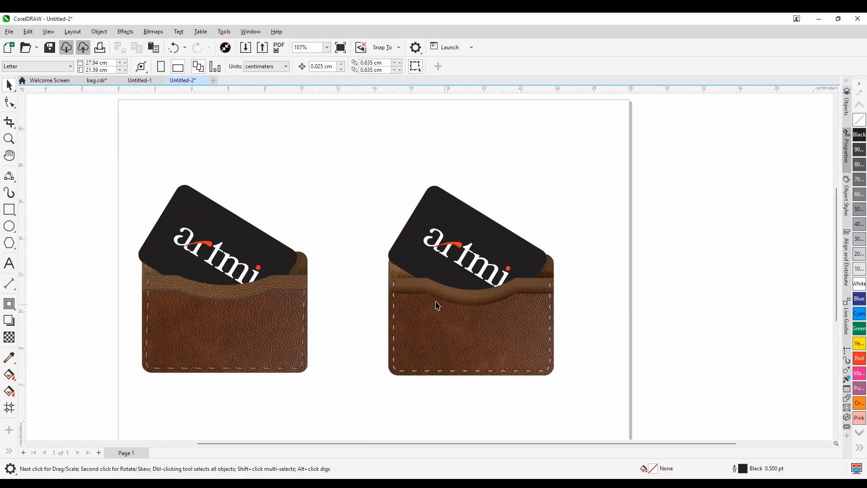